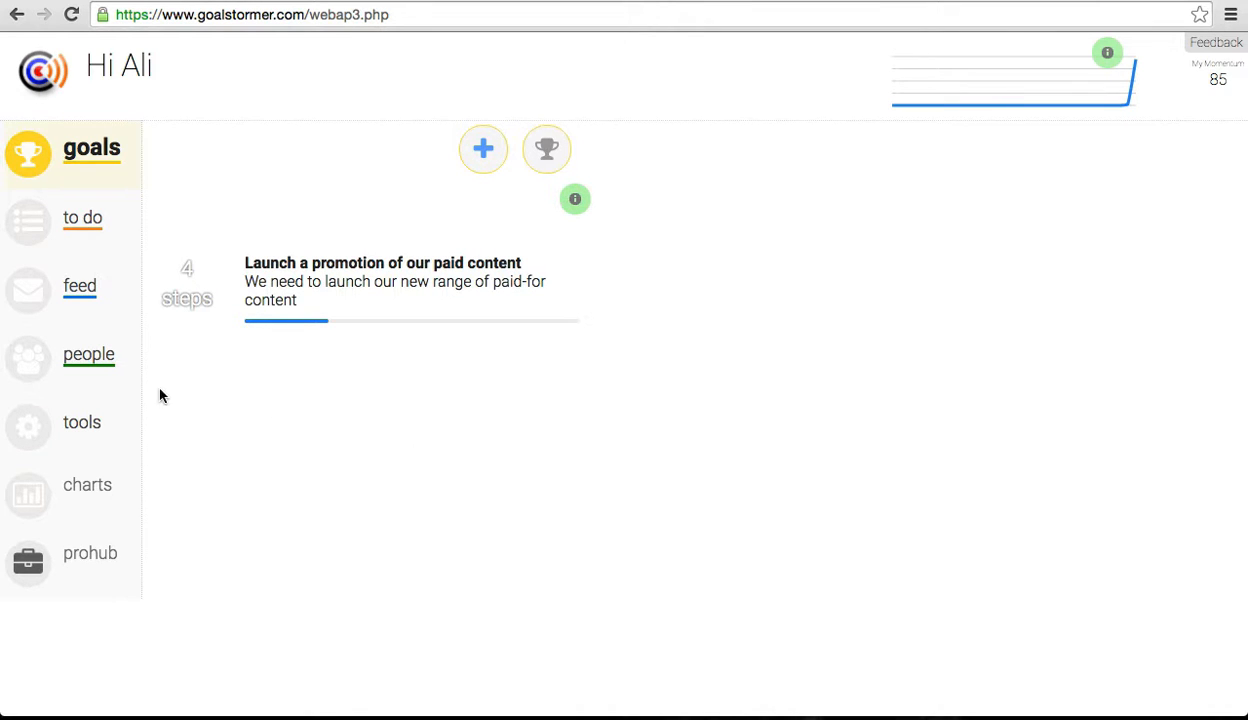
- Start a template from the goal "Launch a promotion of our paid content" with dates set to "end by basis date"
click(386, 284)
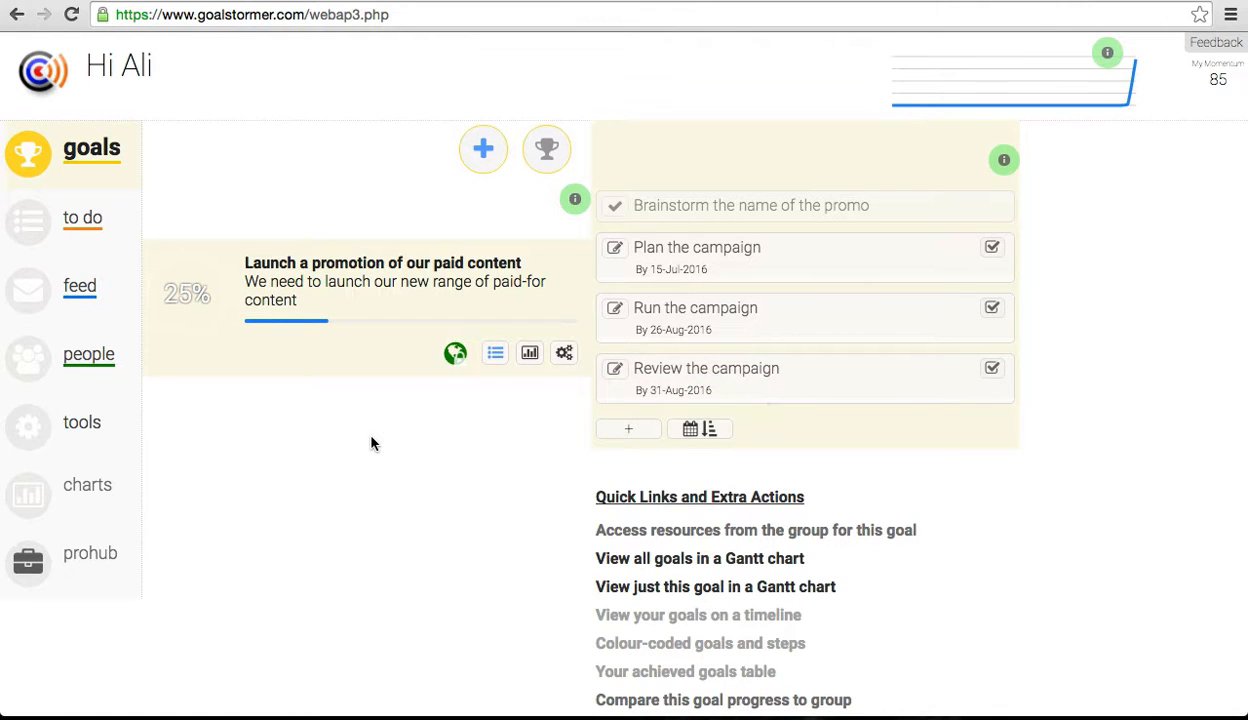
scroll(832, 666, down, 3)
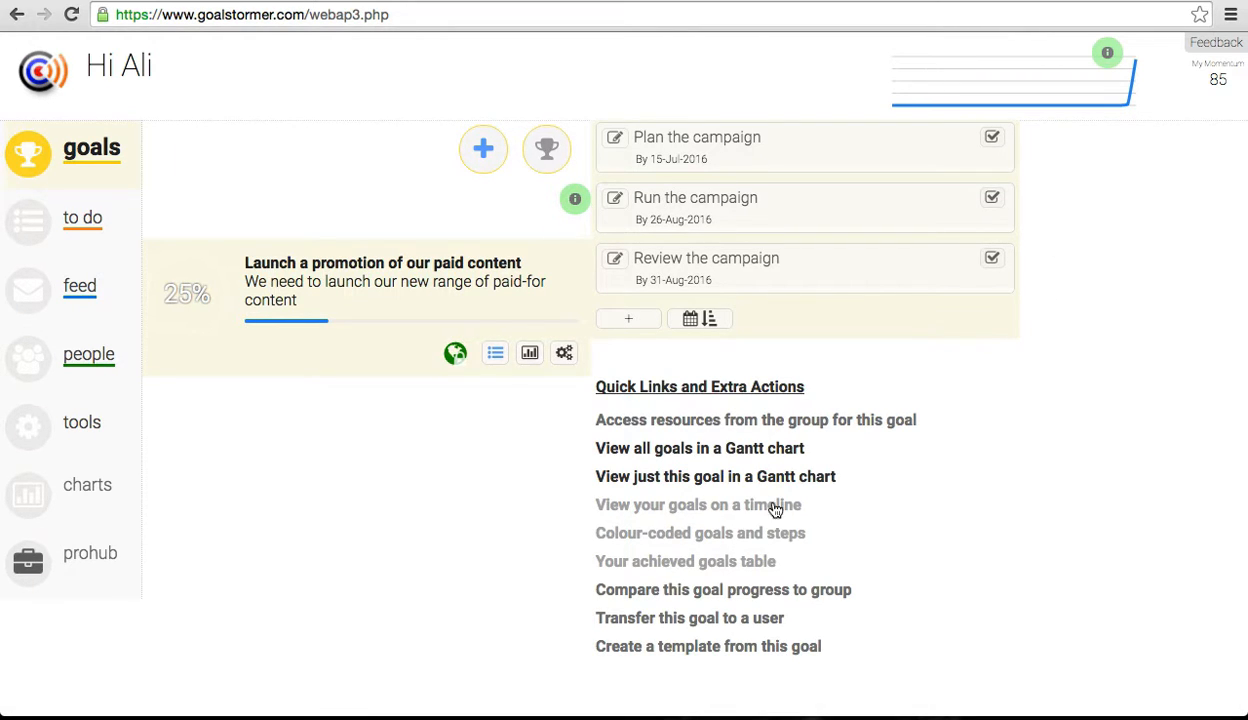
click(738, 649)
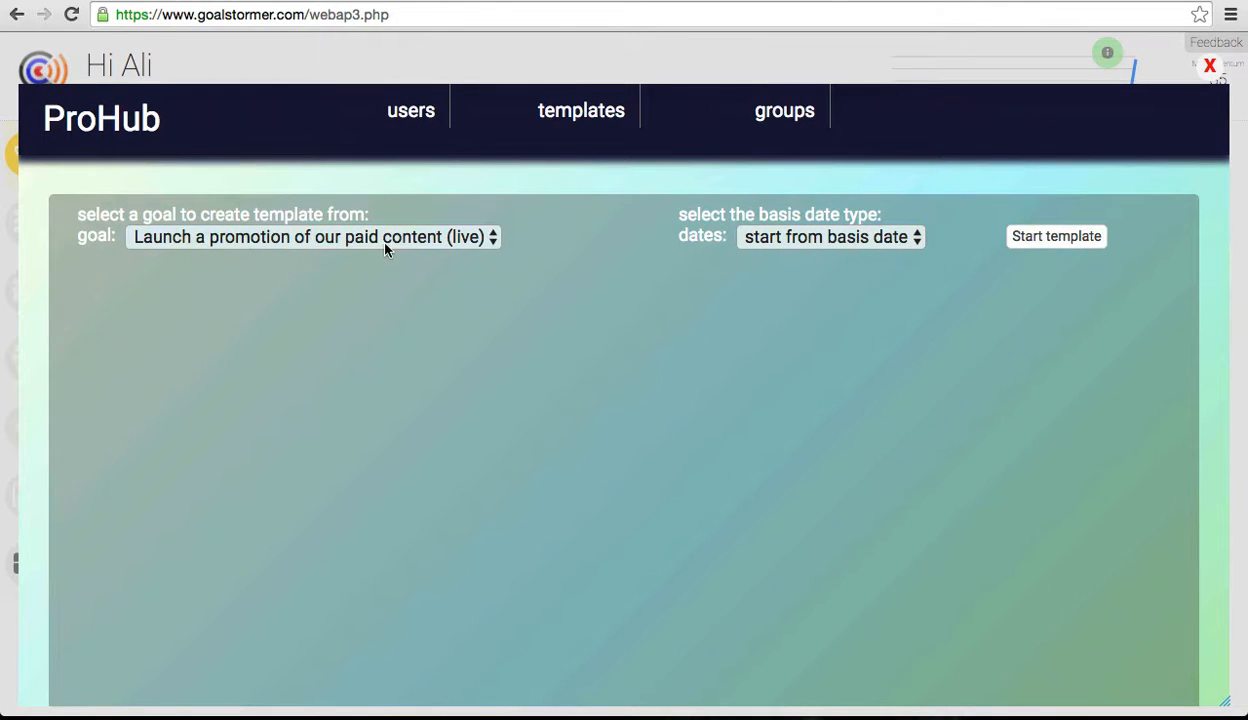
click(916, 242)
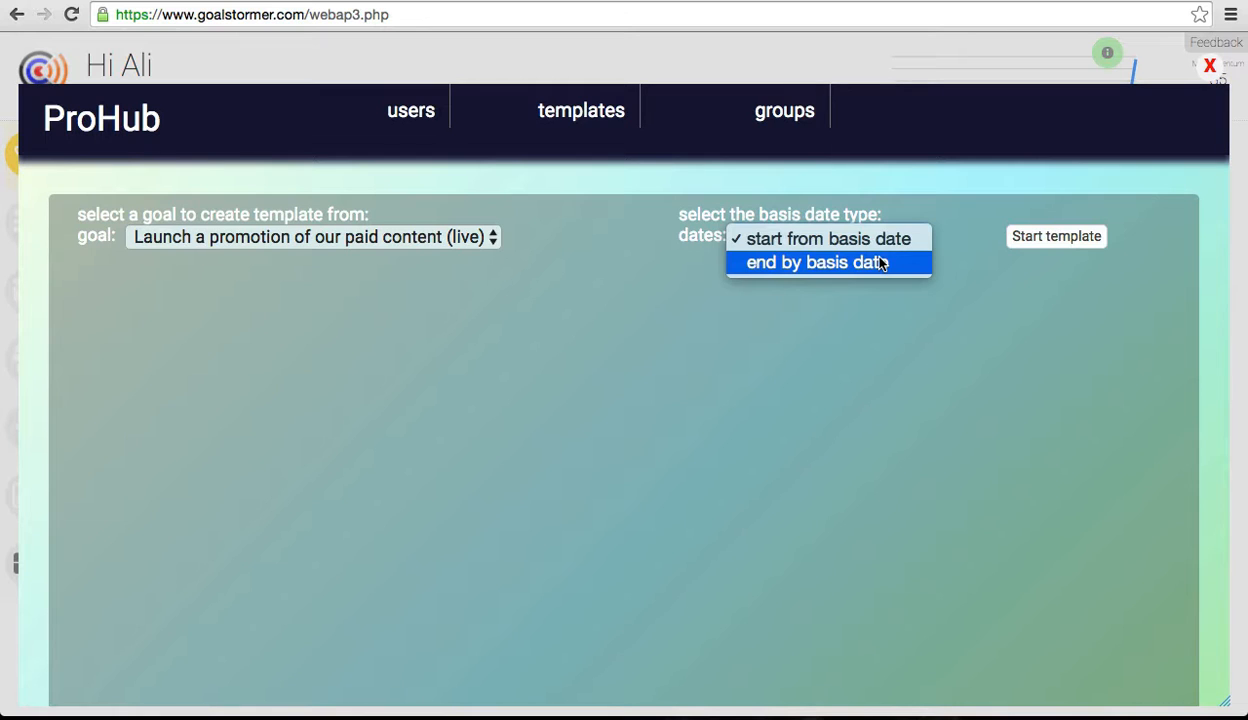
click(882, 263)
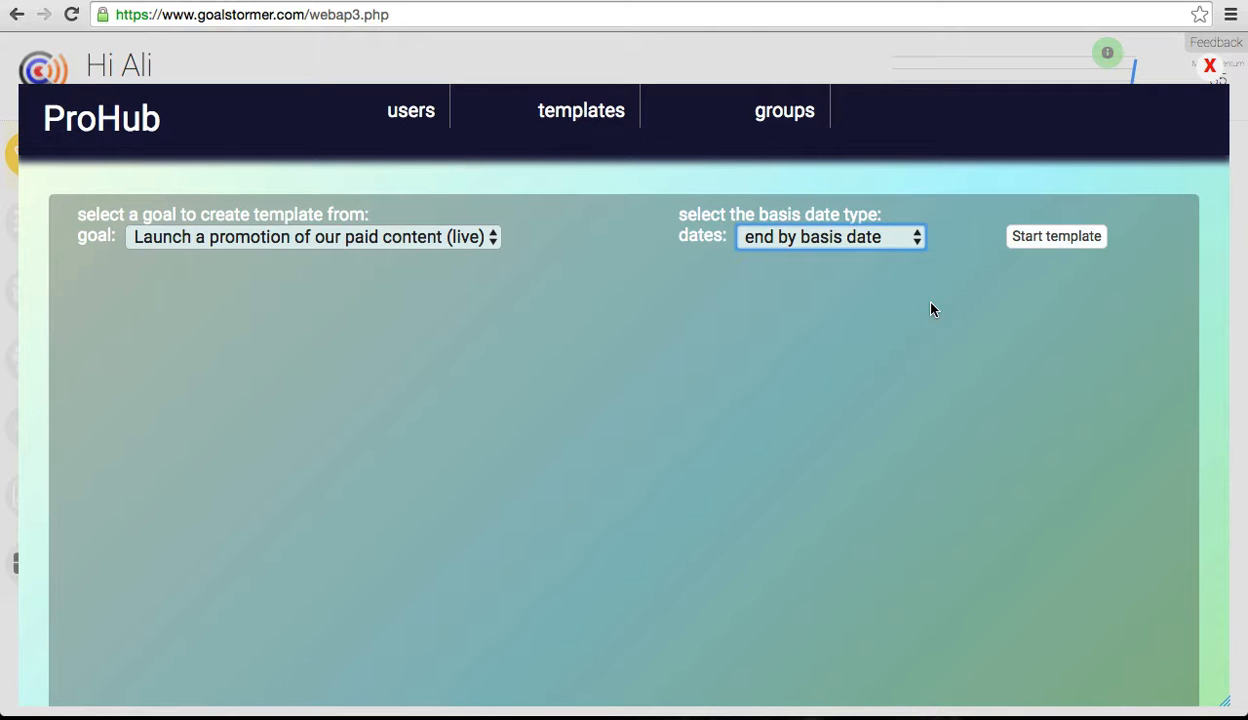
click(1094, 244)
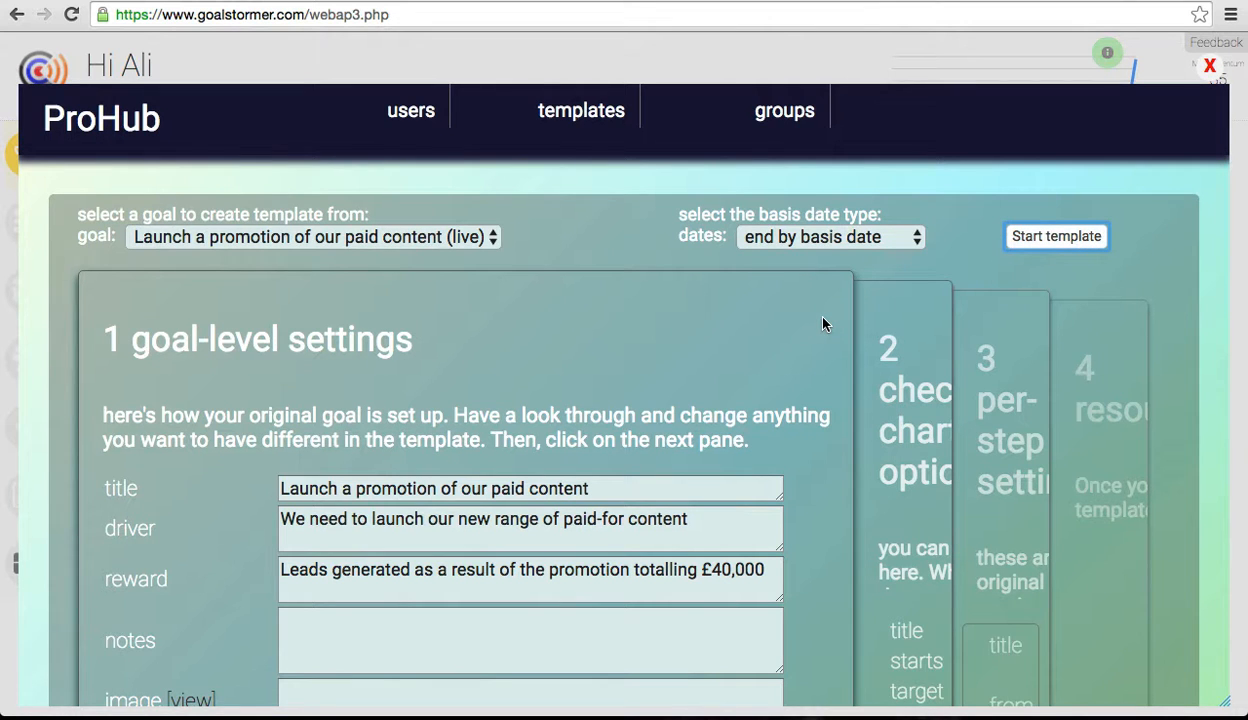
- Change the title in the goal-level settings to "Launch a promotion of new product"
scroll(817, 516, down, 4)
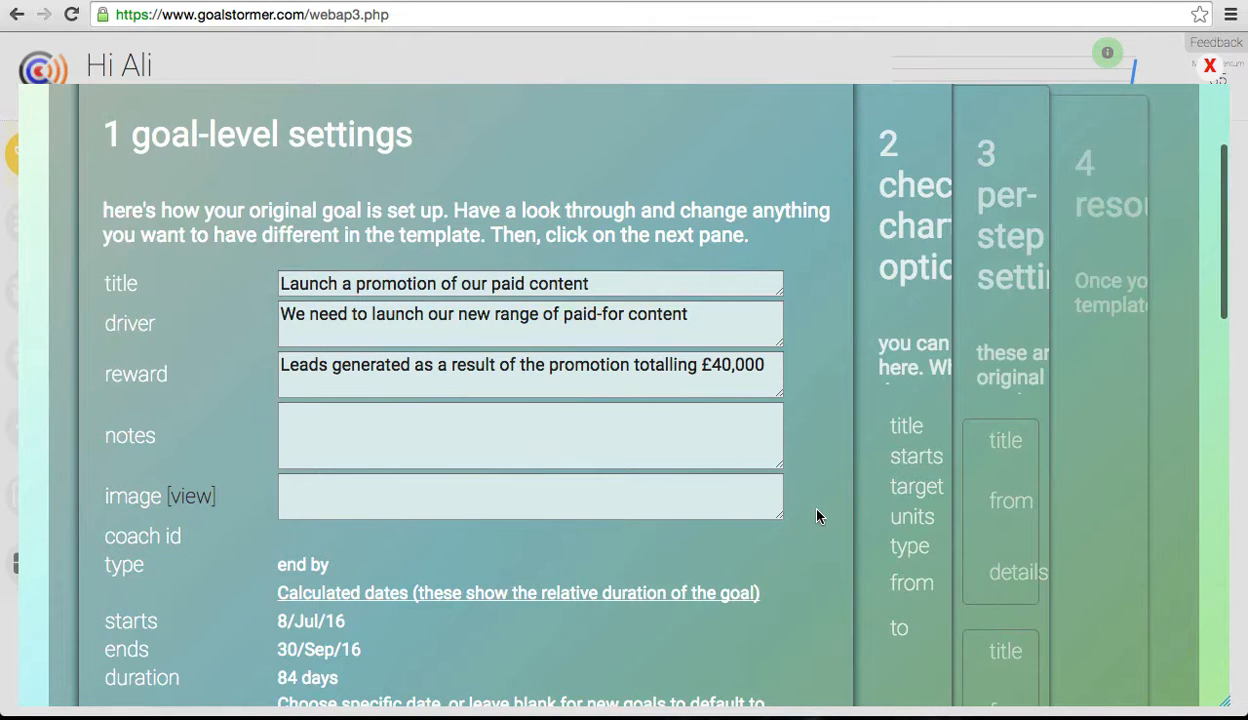
scroll(817, 516, down, 4)
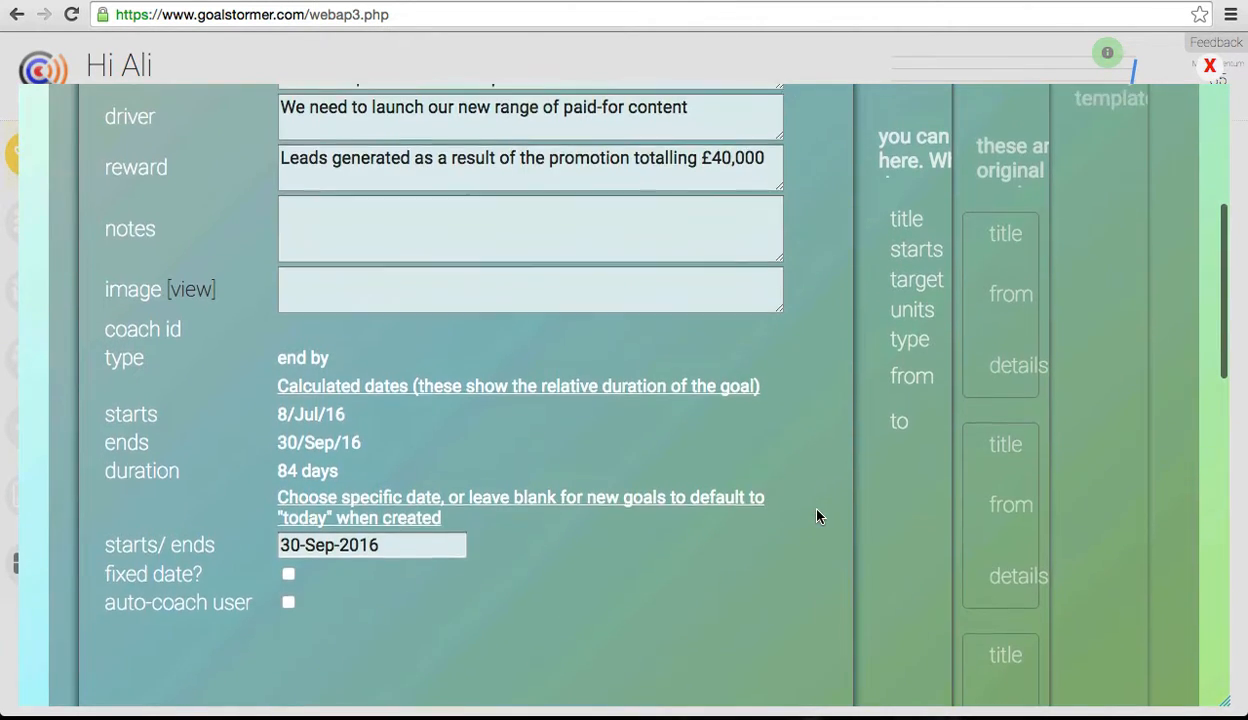
scroll(817, 516, up, 2)
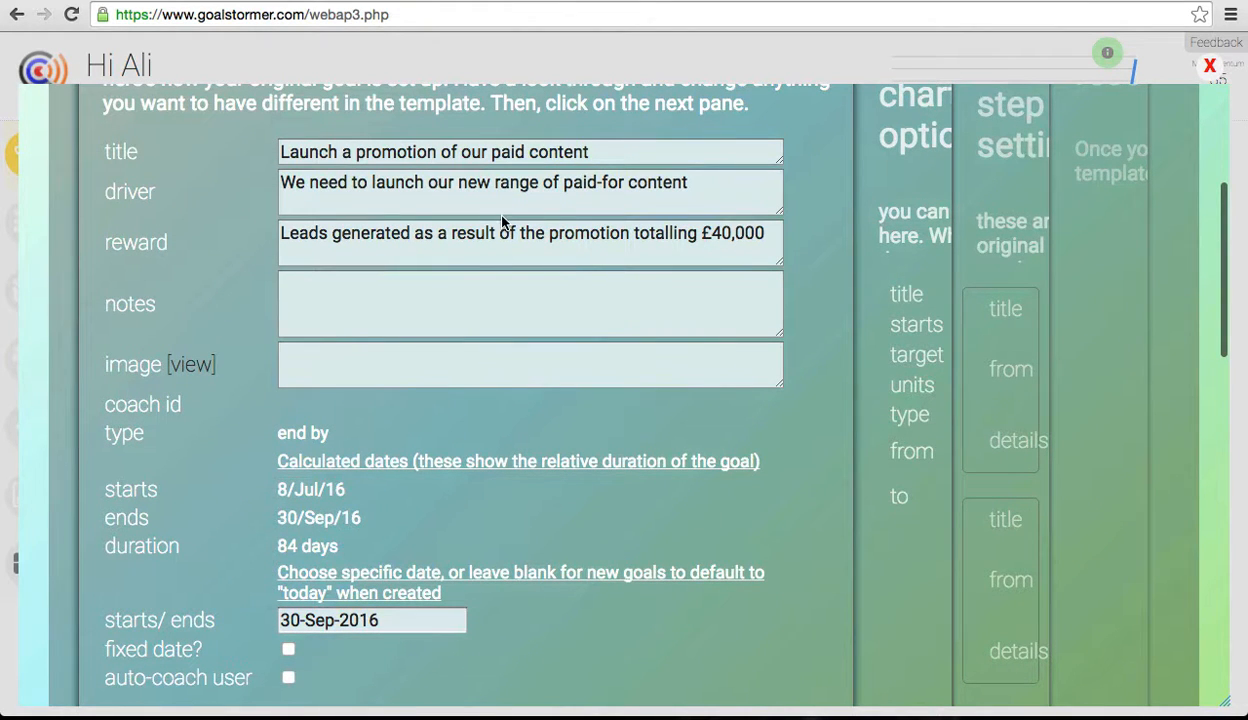
drag(461, 151, 623, 152)
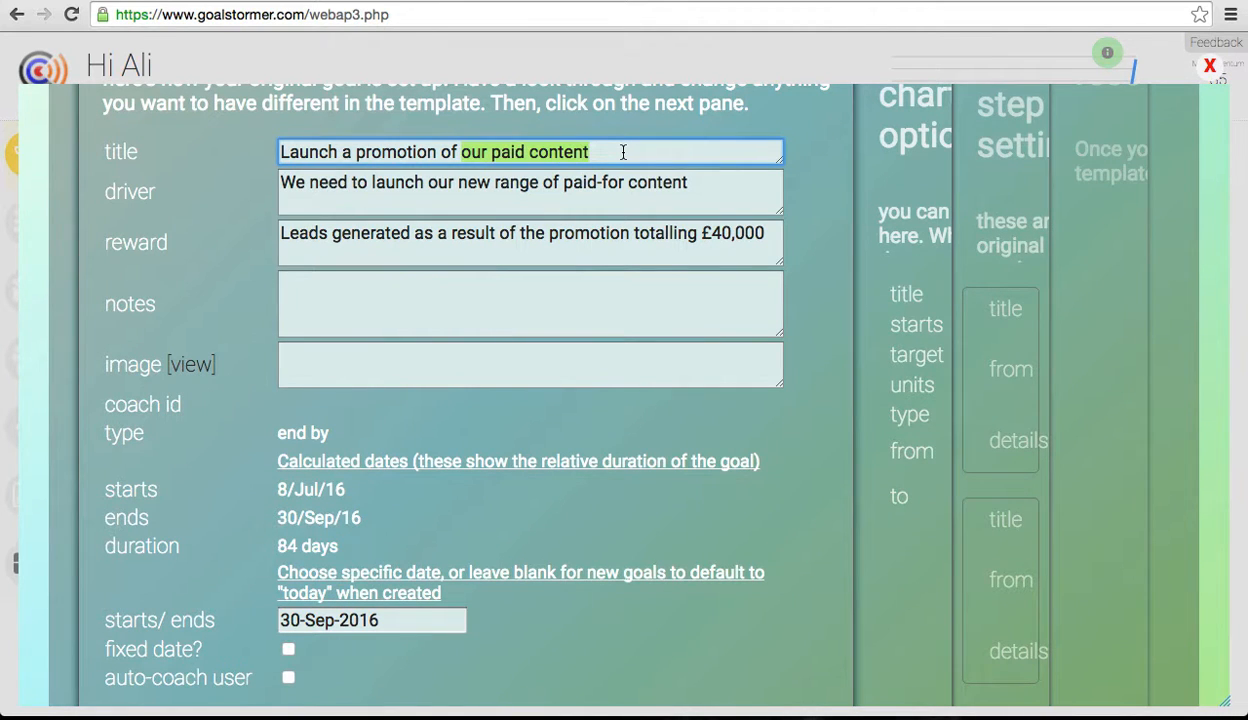
text(new )
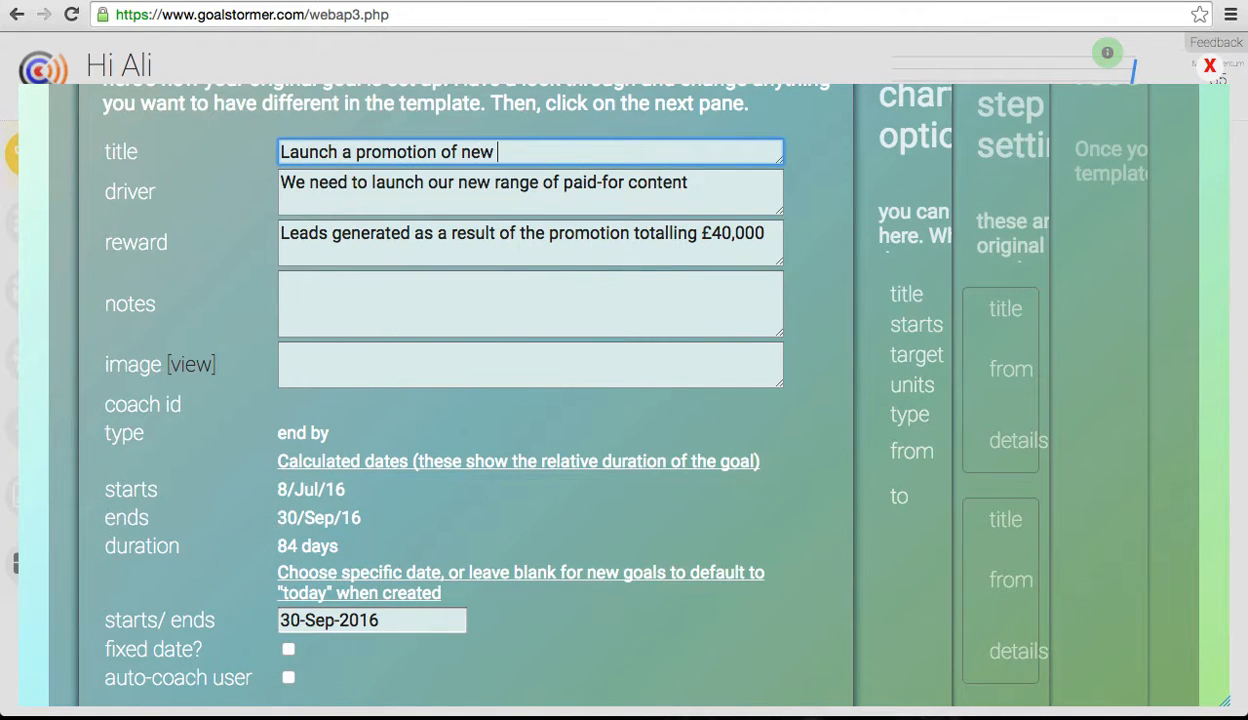
text(product)
- Change the driver text to "We need to launch our new product"
drag(495, 182, 697, 182)
key(BackSpace)
key(BackSpace)
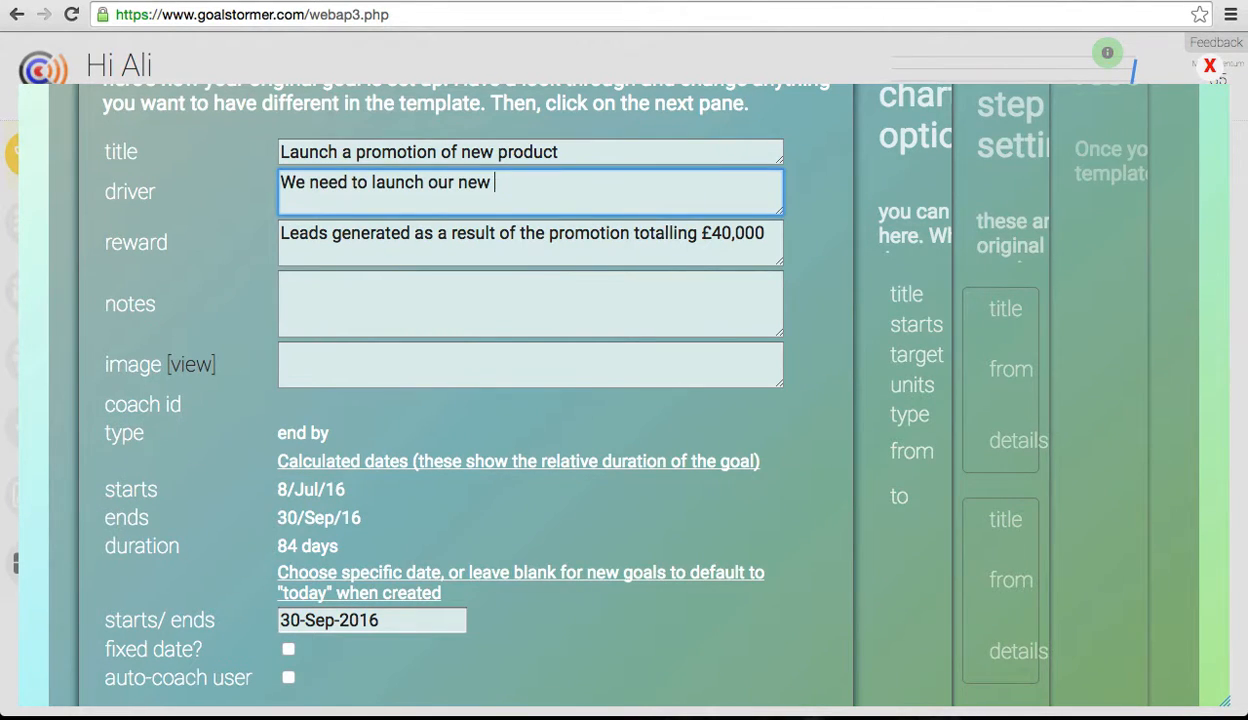
text(product)
- Clear the starts/ends date in the goal-level settings so that it is blank
click(372, 620)
drag(372, 620, 268, 617)
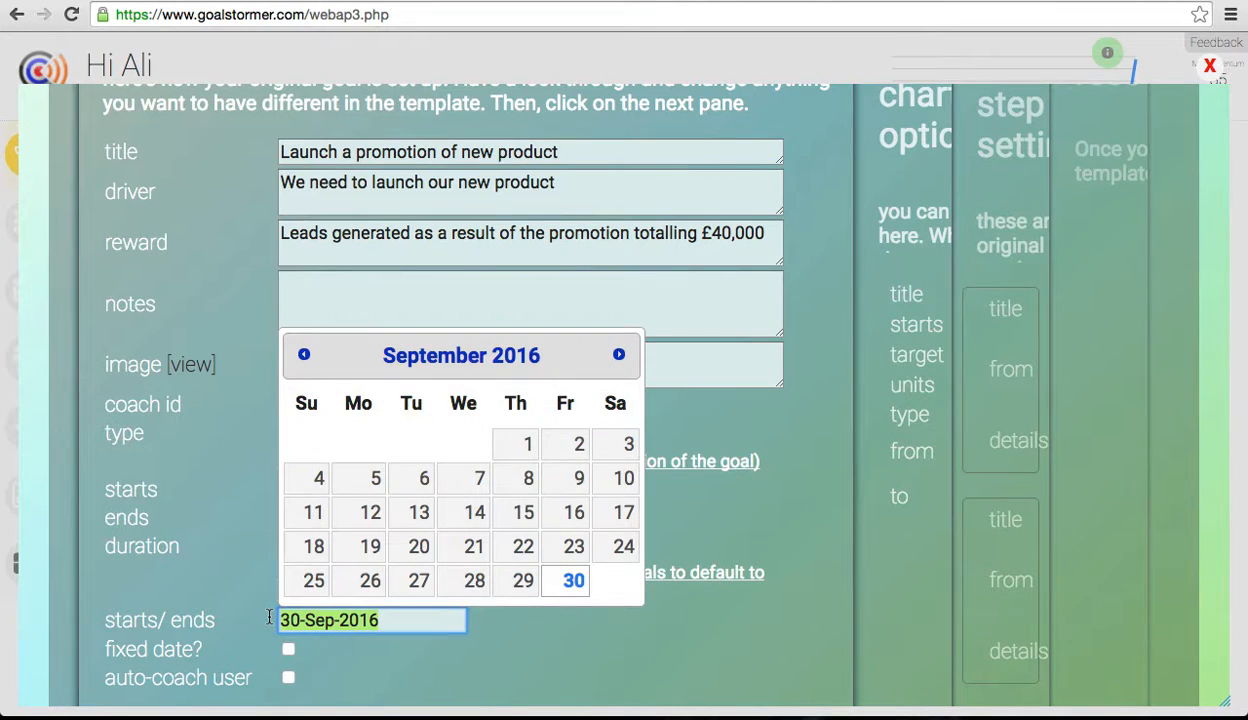
key(BackSpace)
click(534, 646)
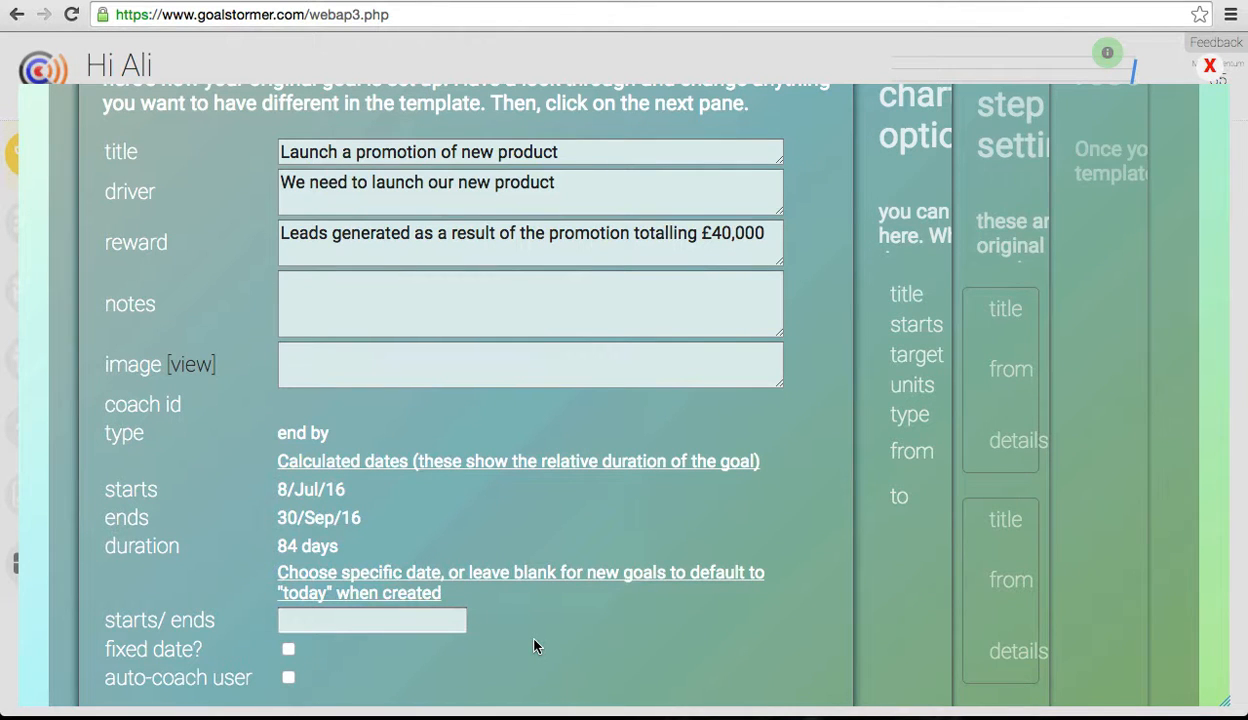
- Review the chart options and the per-step settings, and make the draft template
scroll(738, 533, down, 3)
scroll(740, 534, up, 4)
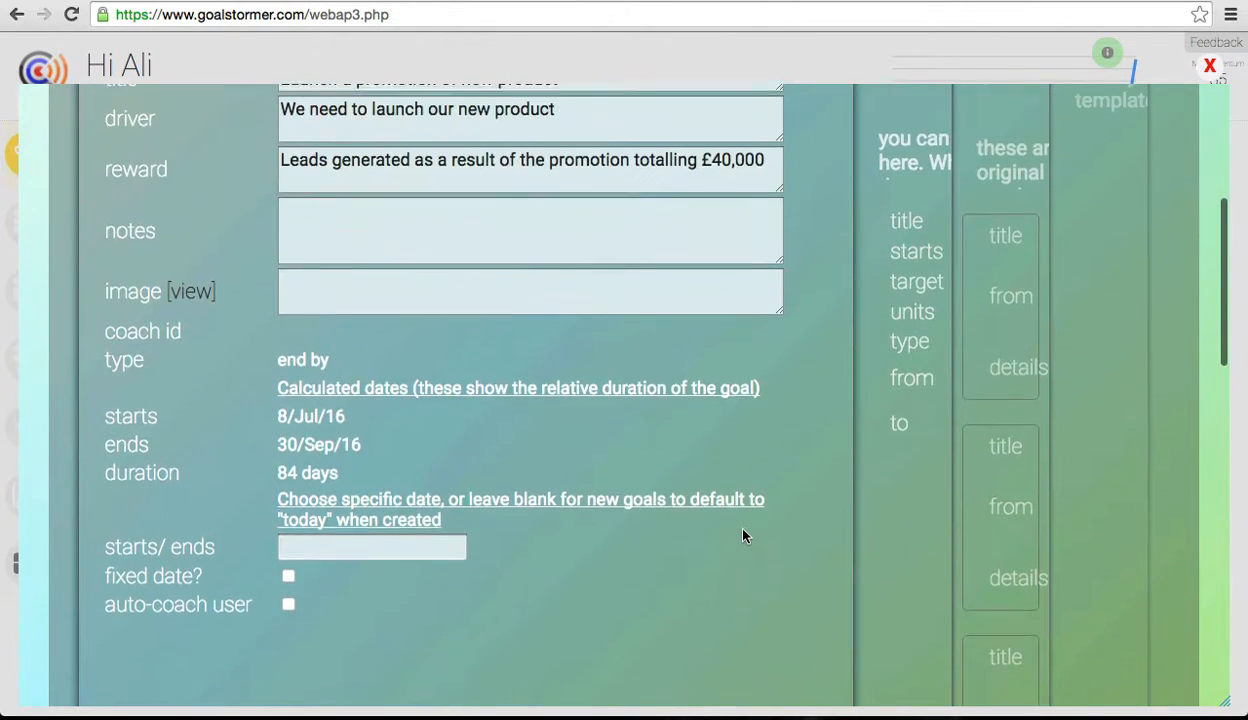
click(909, 148)
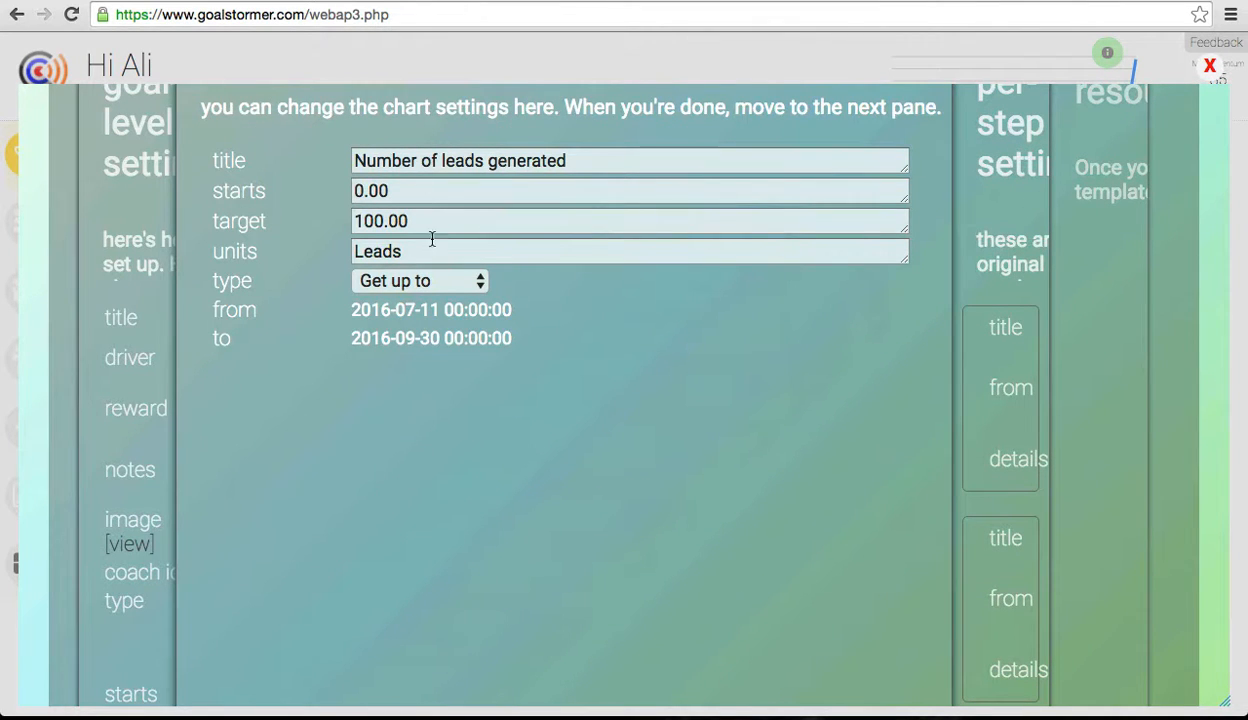
click(991, 149)
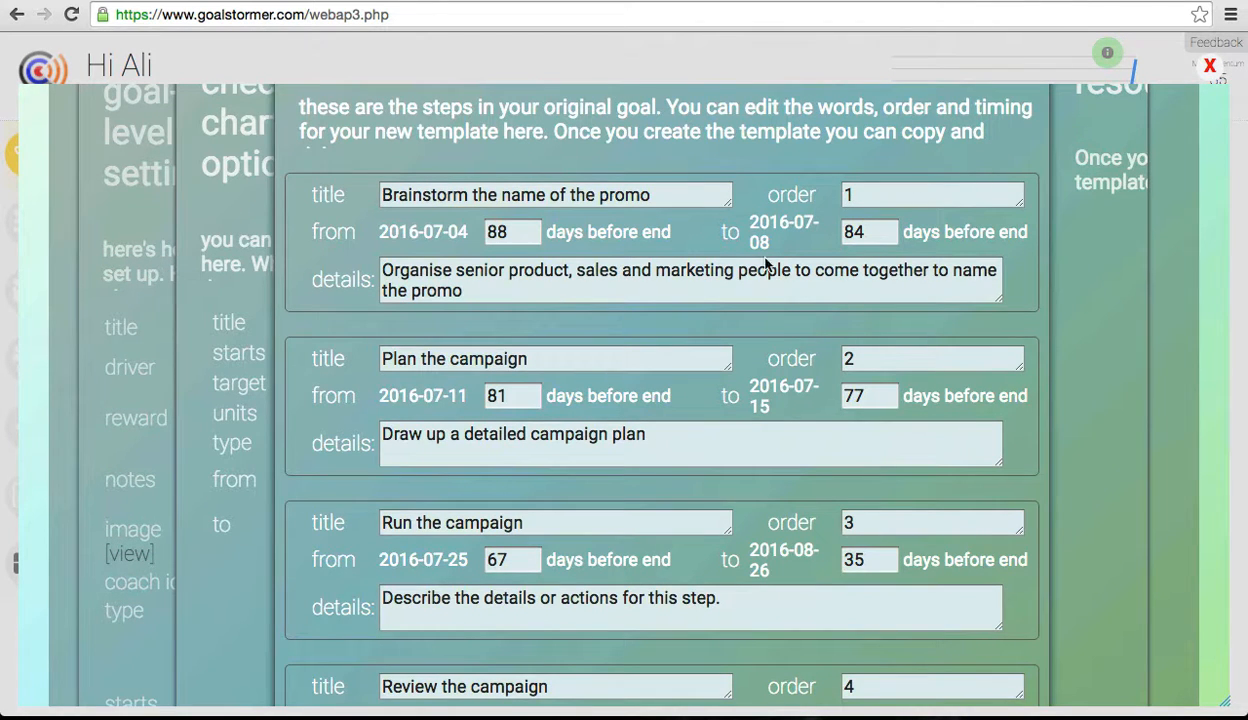
scroll(775, 363, up, 1)
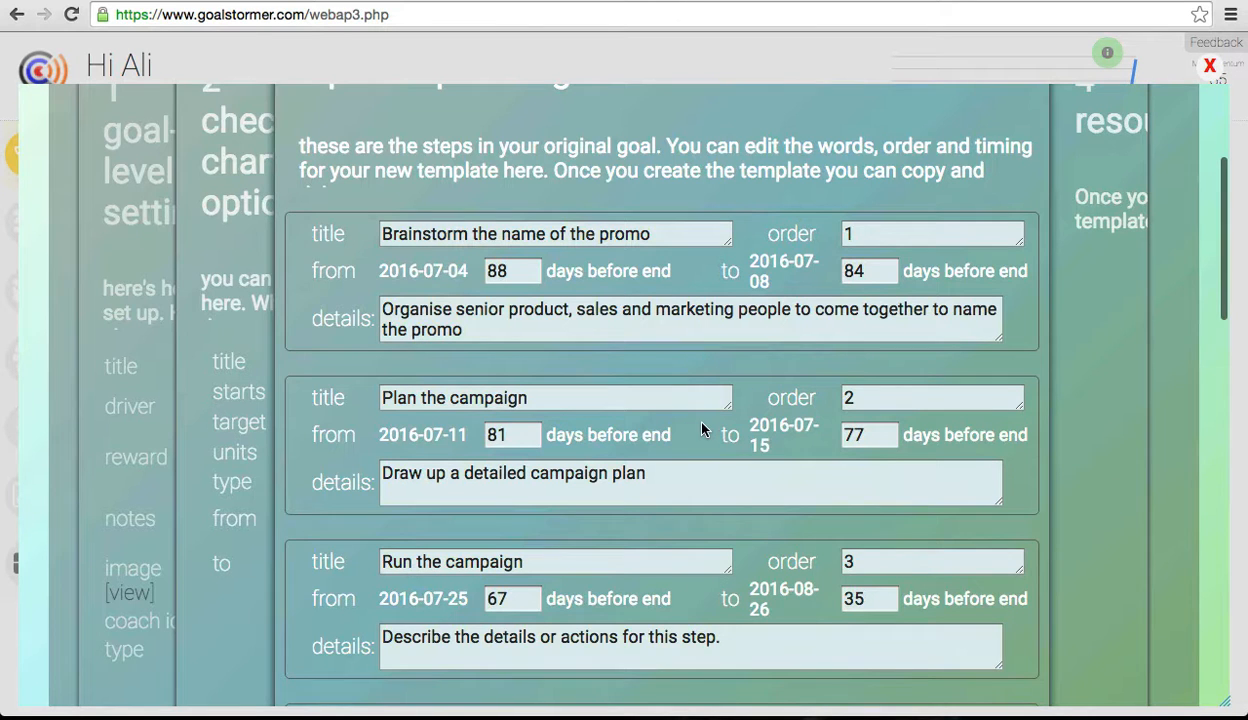
scroll(699, 424, down, 3)
scroll(702, 424, up, 2)
scroll(702, 424, up, 2)
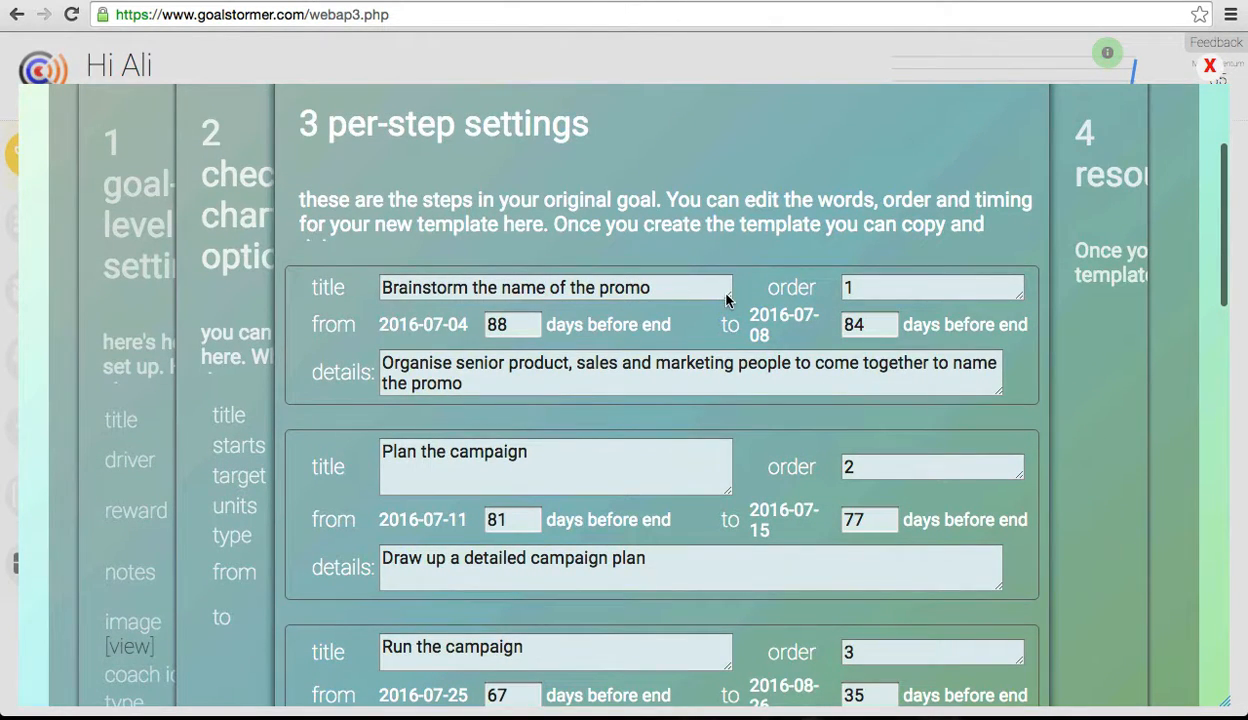
scroll(769, 432, down, 5)
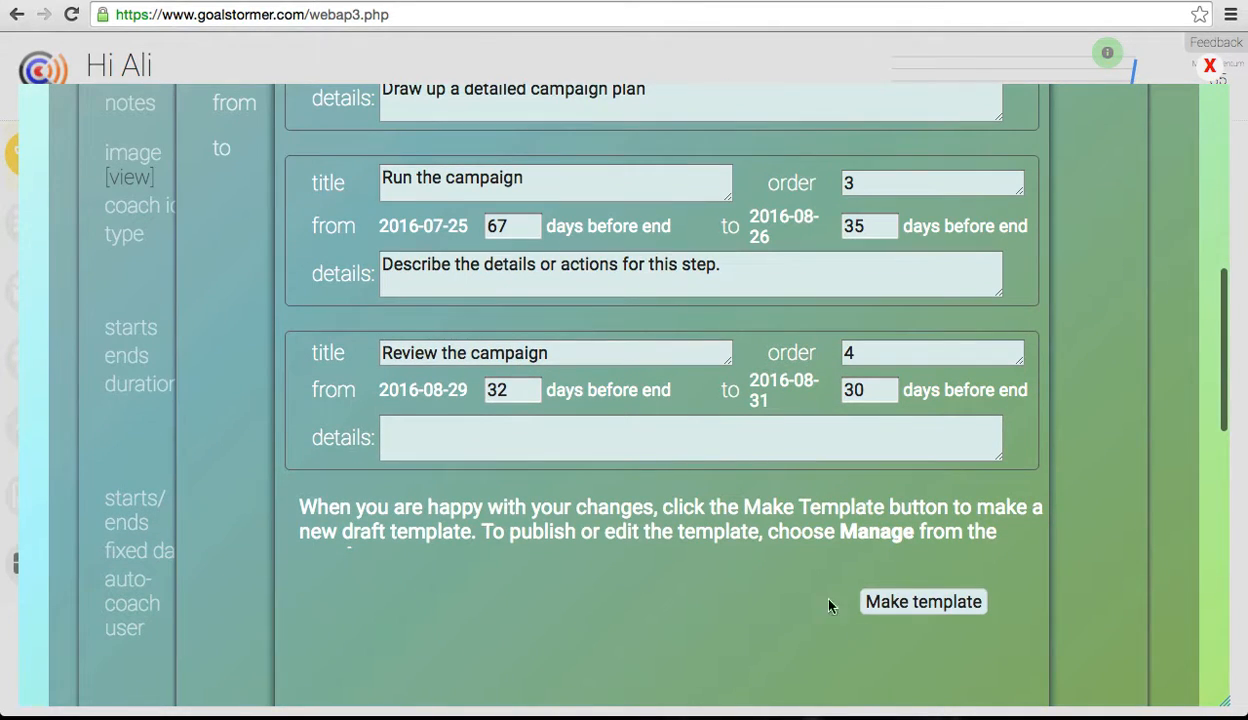
click(923, 602)
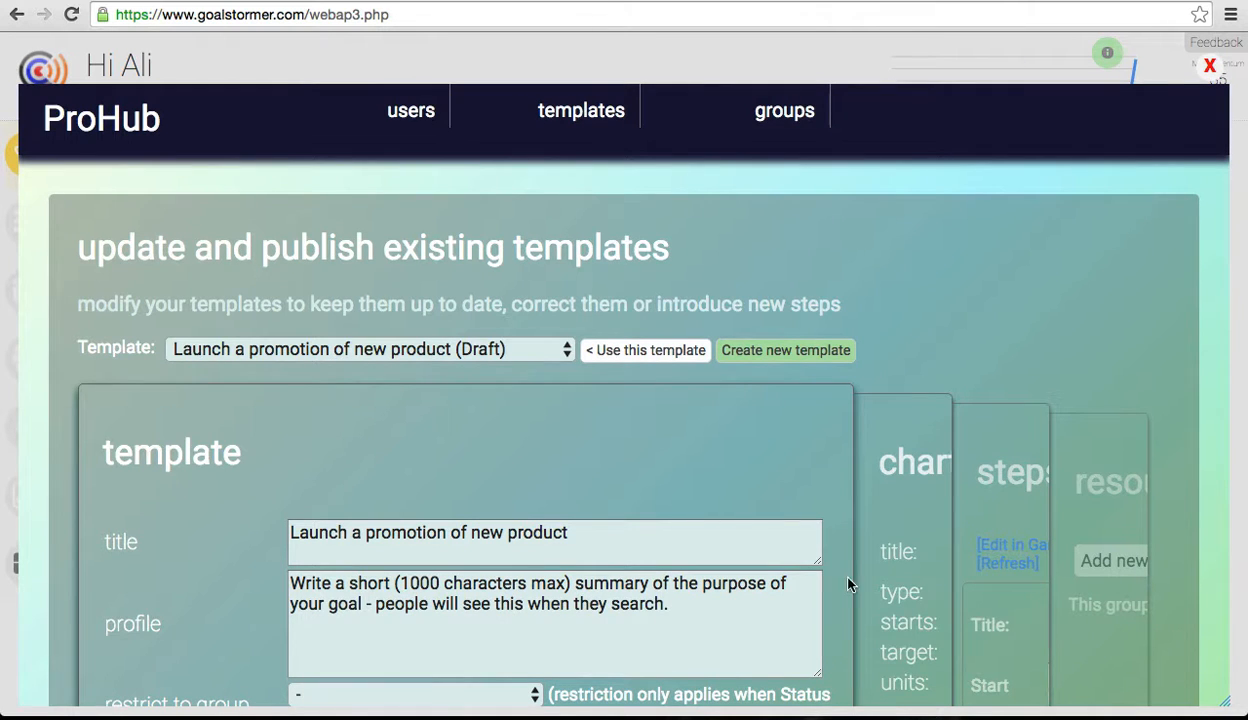
- Replace the template's placeholder profile text with "Steps needed to work together on launching a new product"
scroll(757, 453, down, 5)
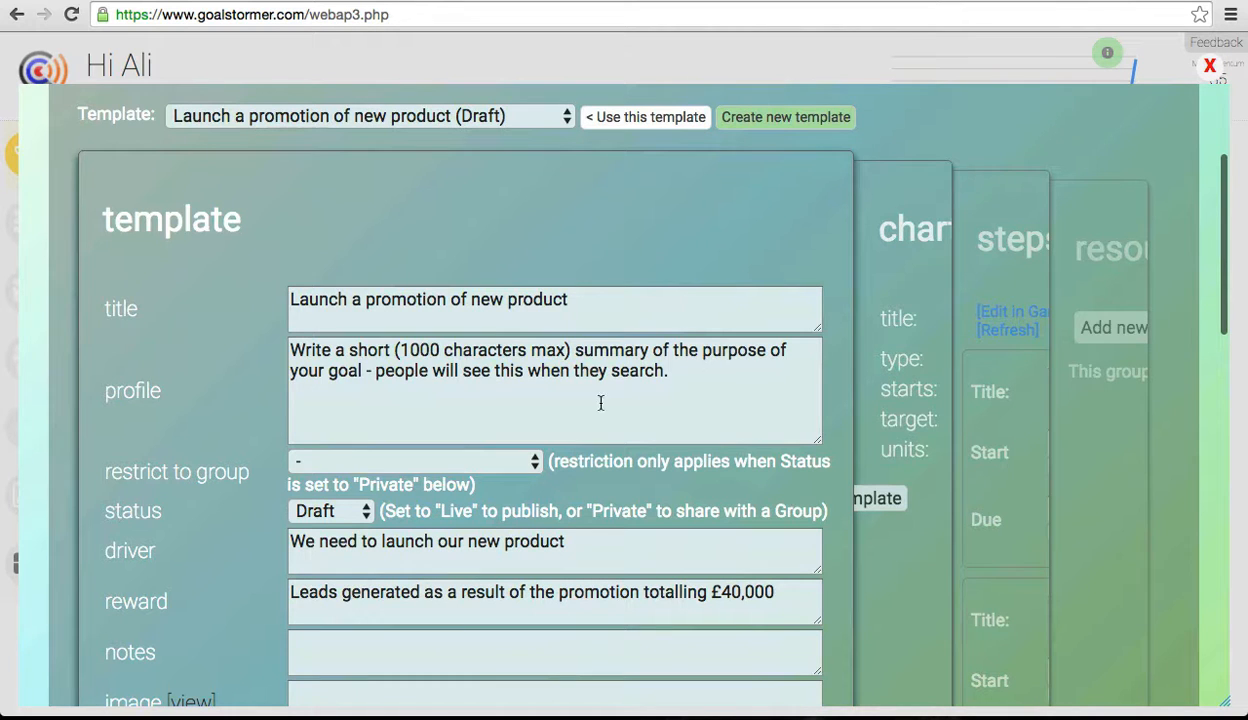
drag(673, 371, 292, 350)
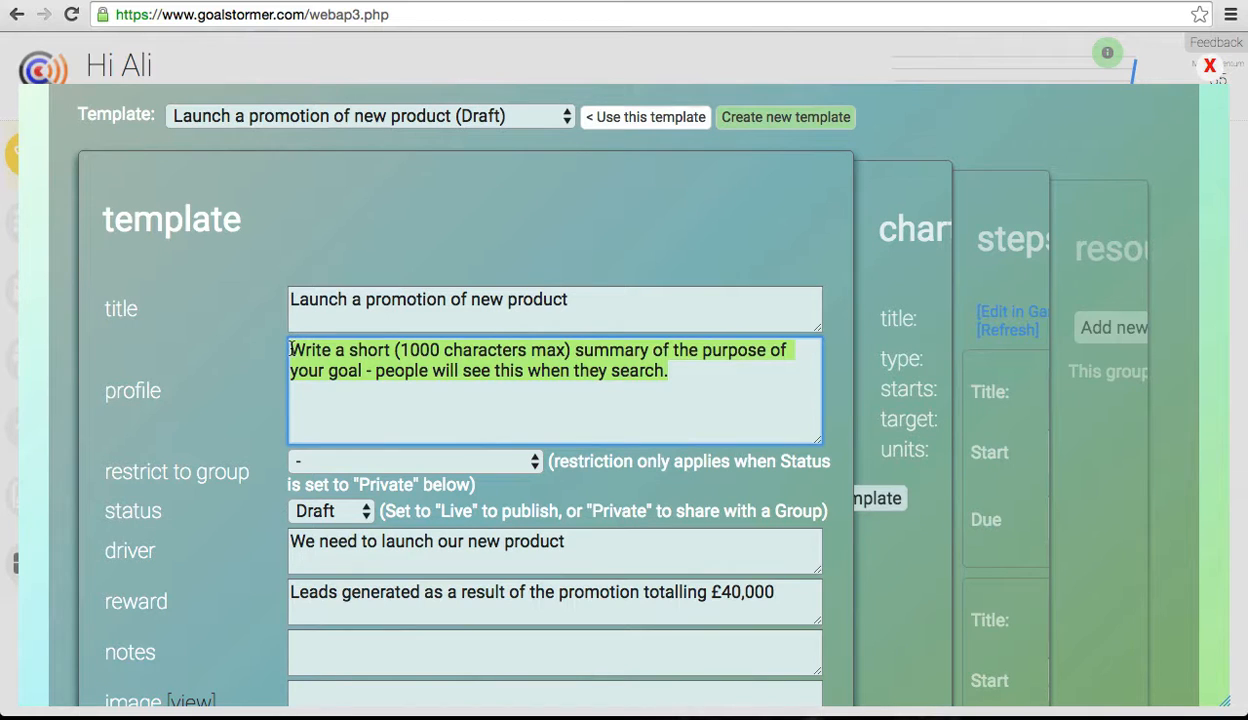
text(Steps needed to work toge)
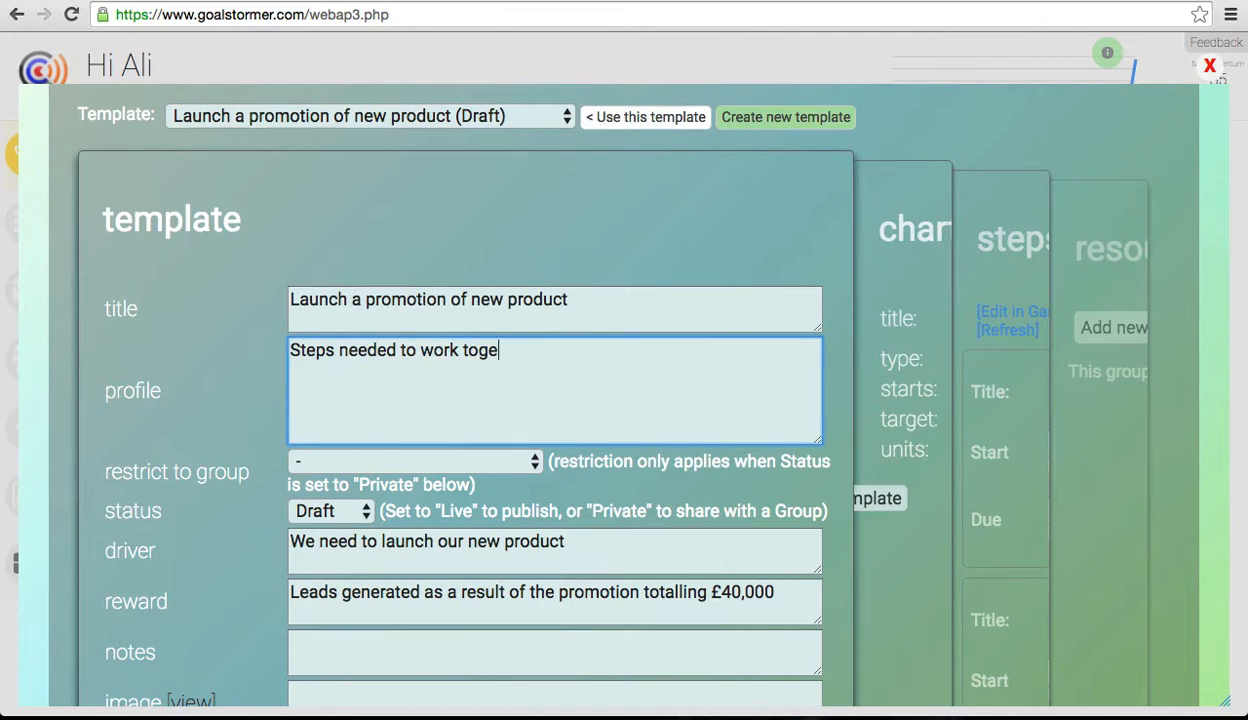
text(ther on launching a new product)
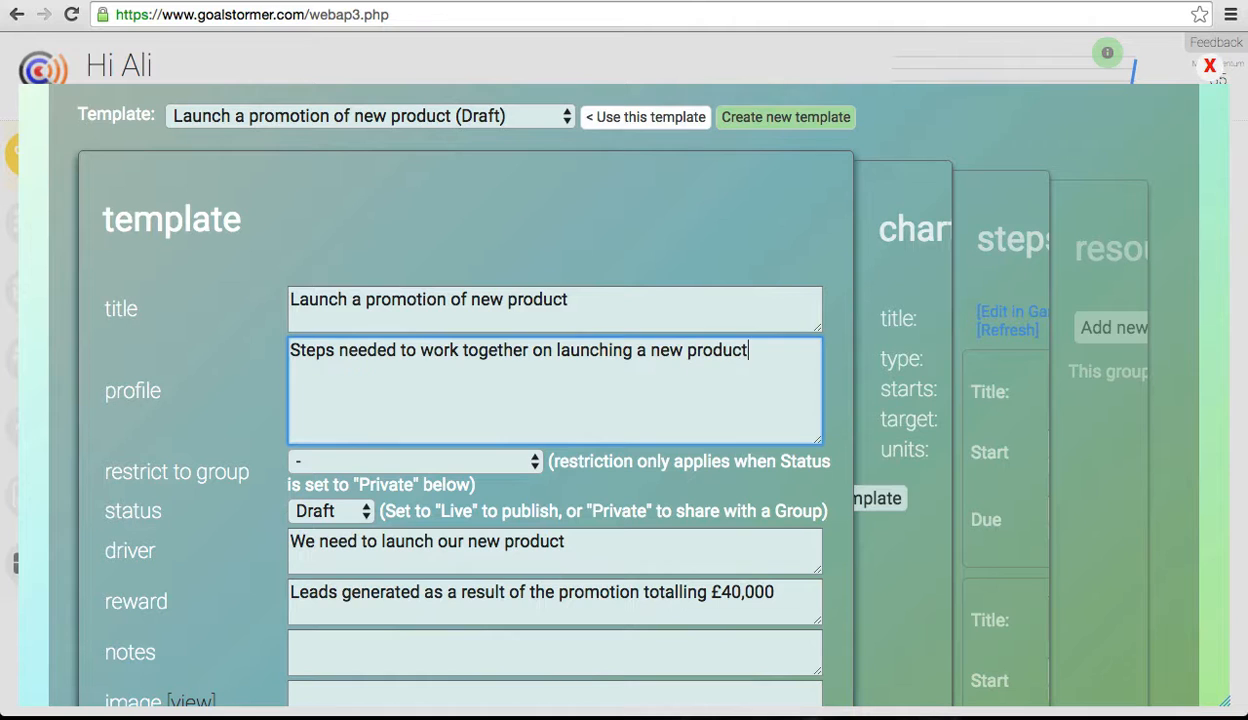
- Restrict the template to Promo Group (Live) and set its status to Private
click(529, 461)
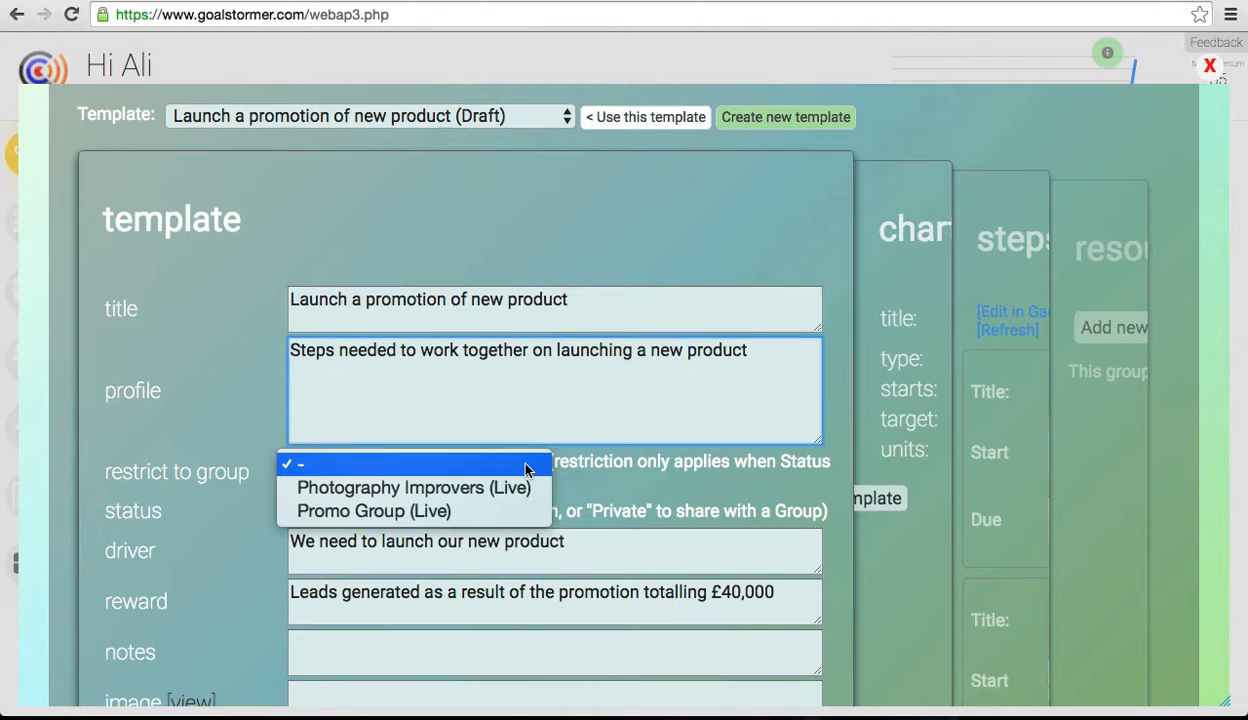
click(409, 514)
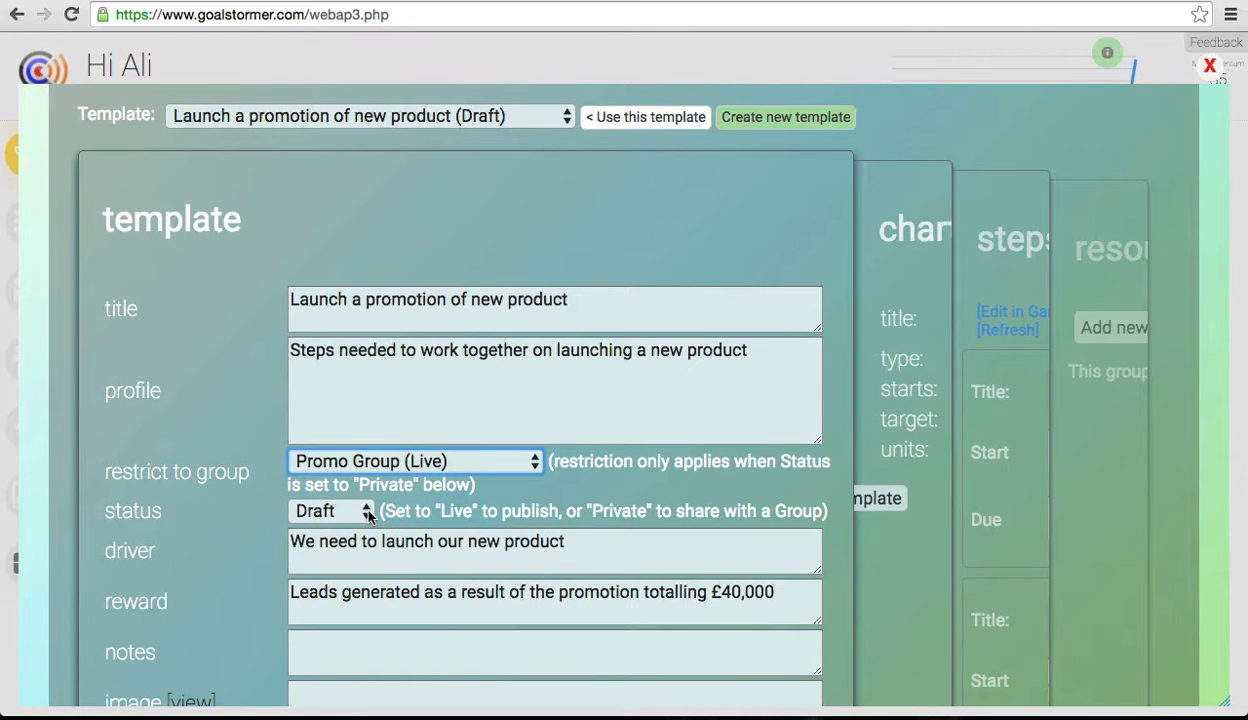
click(367, 515)
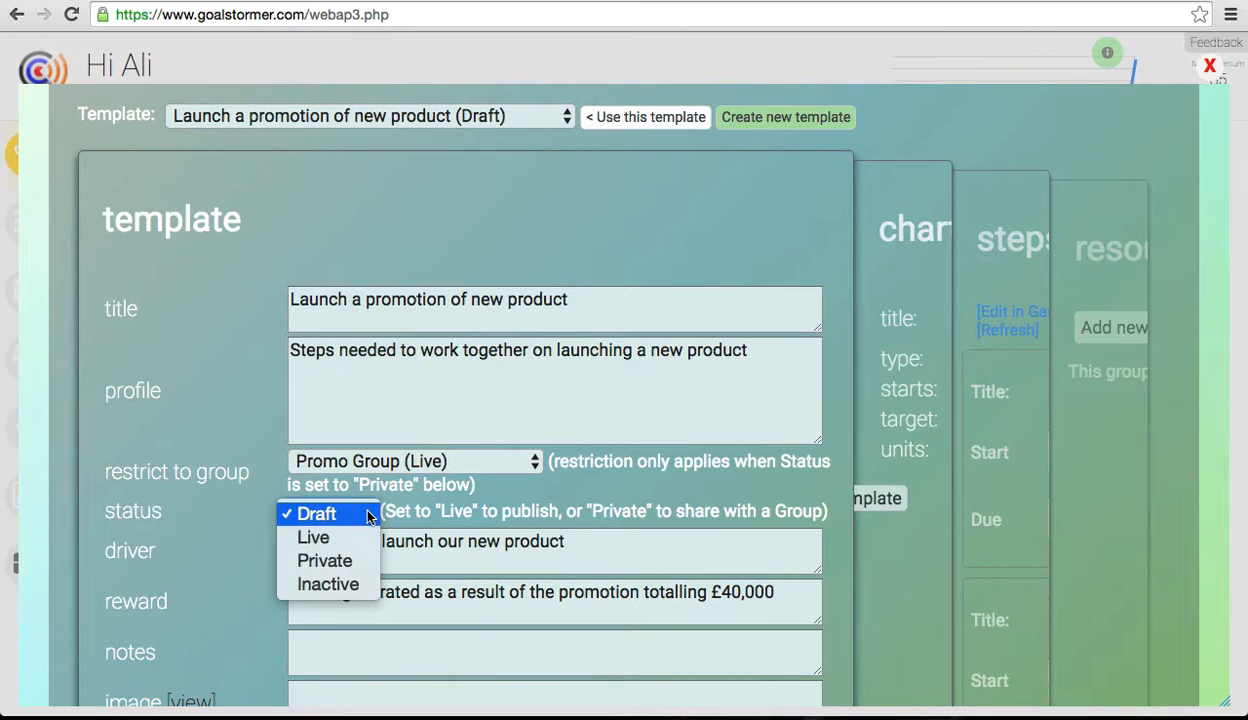
click(325, 561)
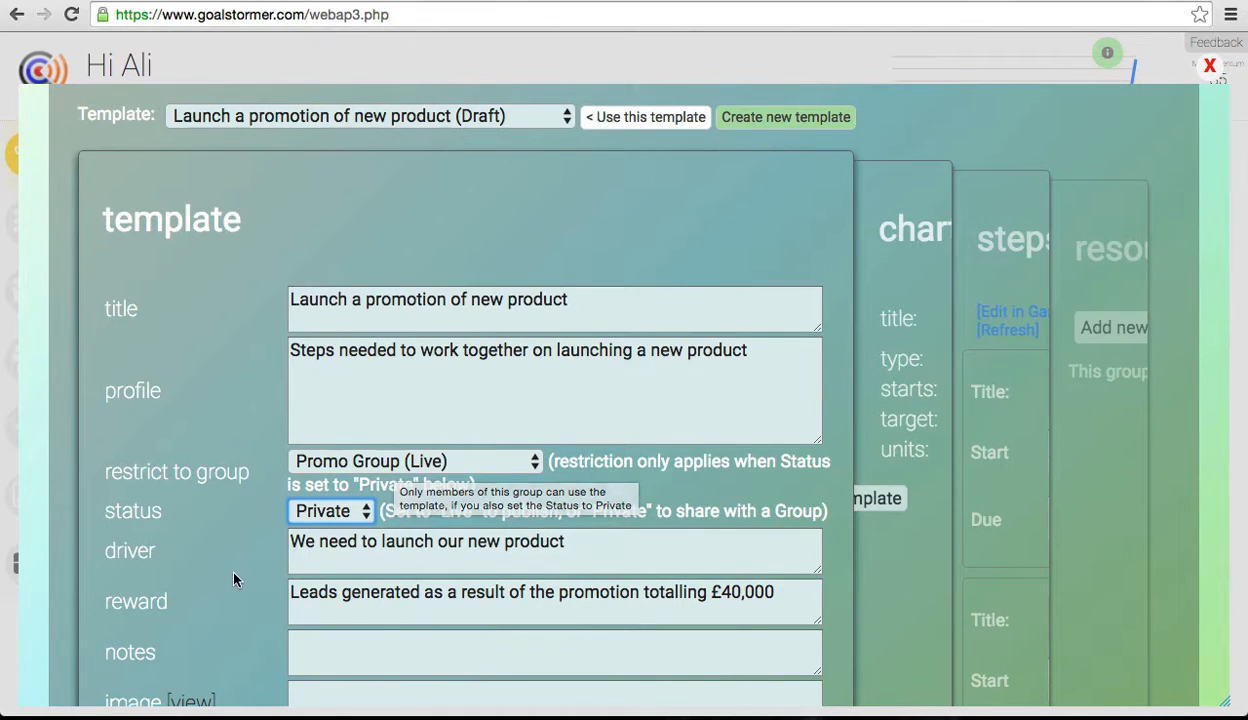
- Check the remaining template fields and save the changes to the goal template
scroll(233, 580, down, 2)
scroll(233, 580, down, 2)
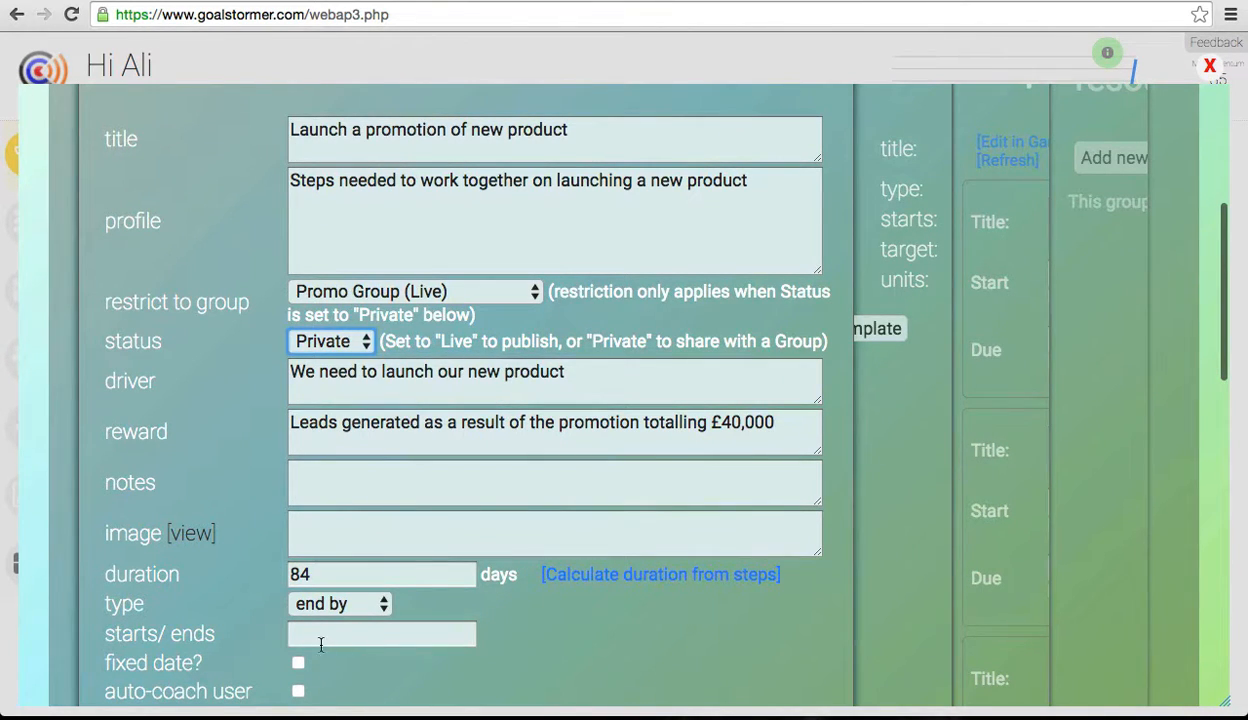
scroll(515, 636, down, 2)
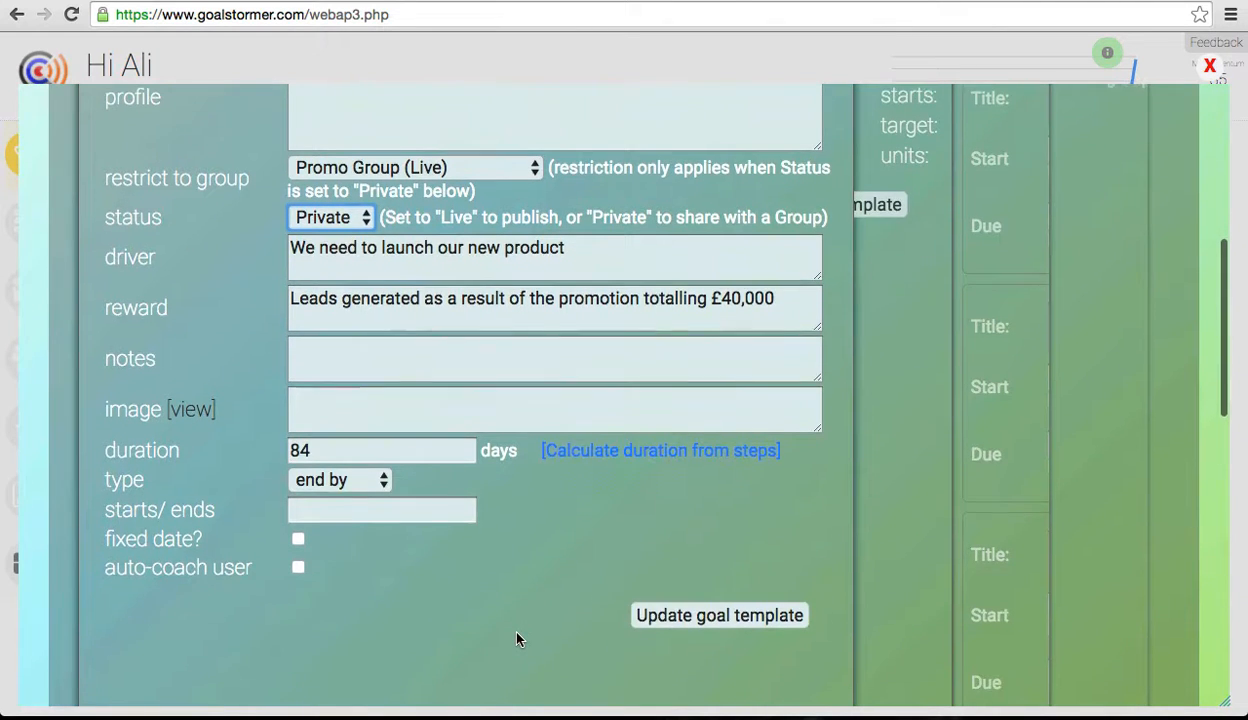
scroll(516, 633, up, 1)
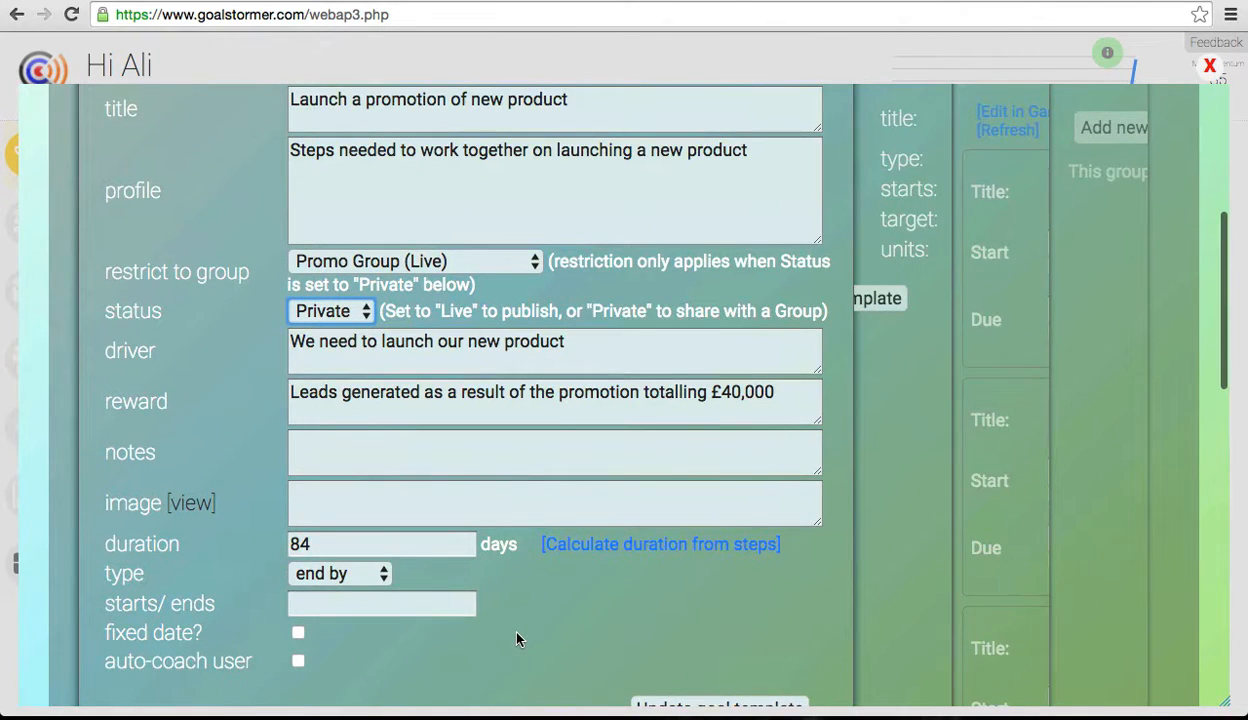
scroll(516, 633, down, 3)
click(755, 591)
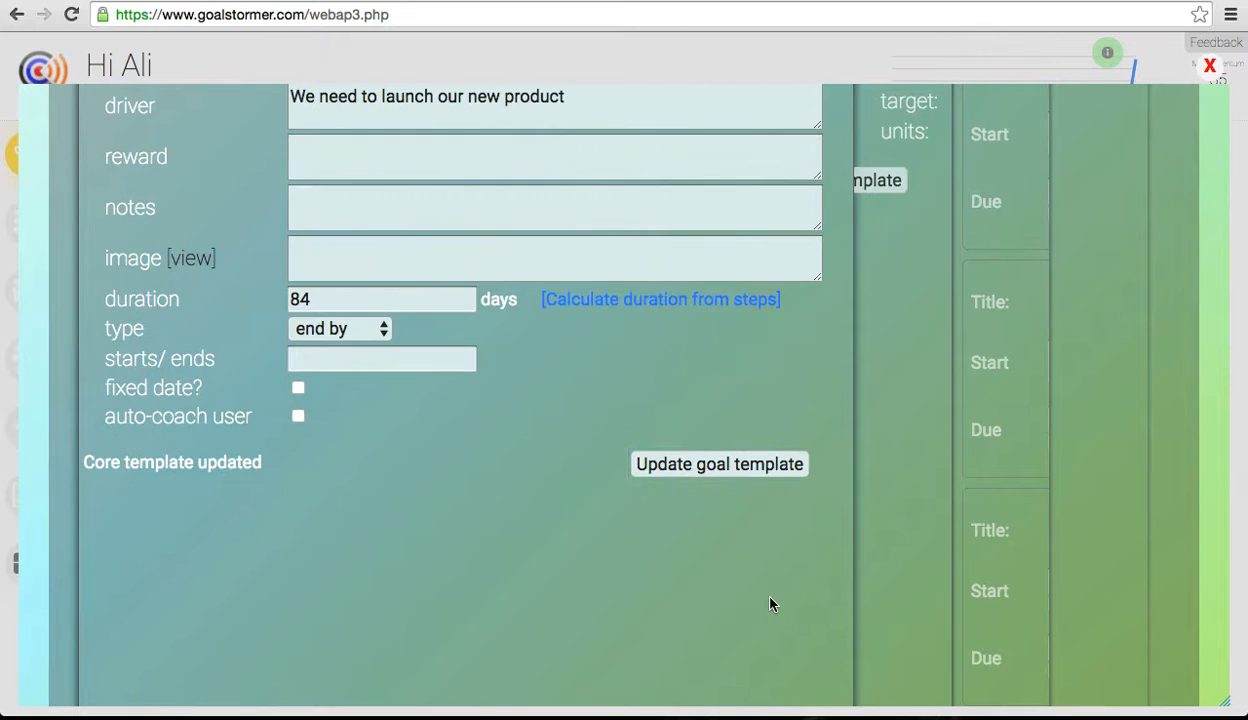
scroll(475, 566, up, 6)
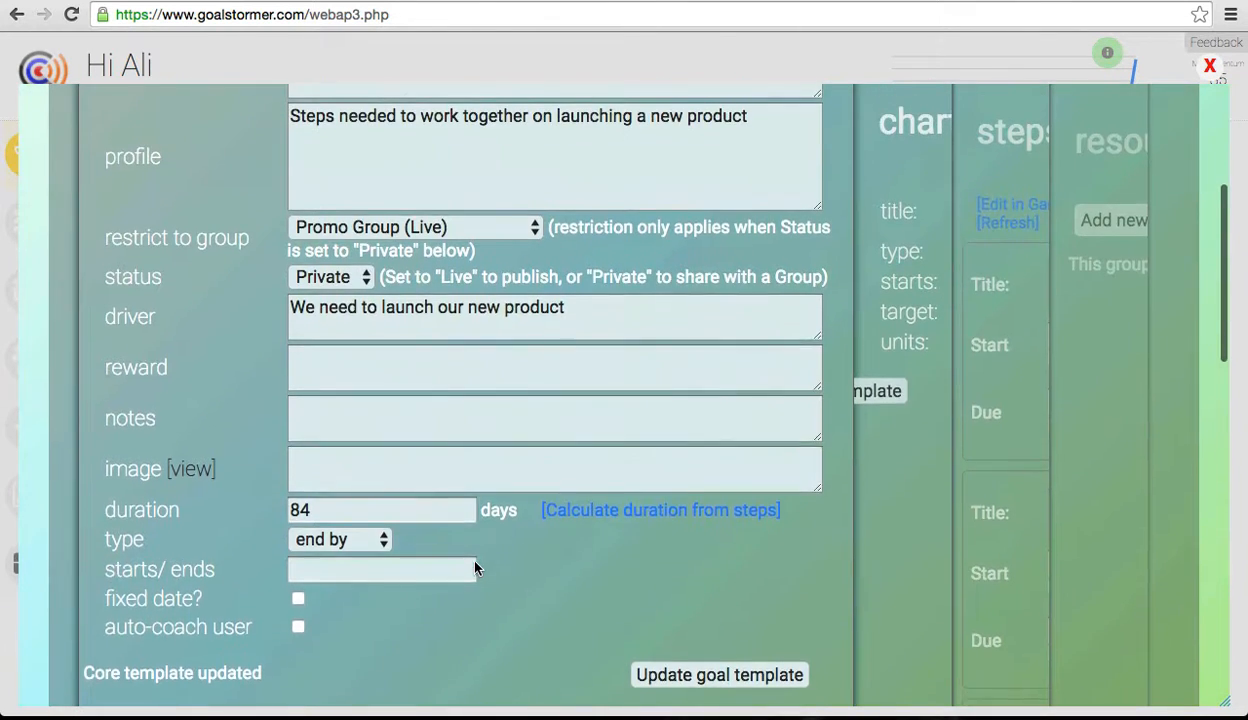
scroll(474, 560, up, 2)
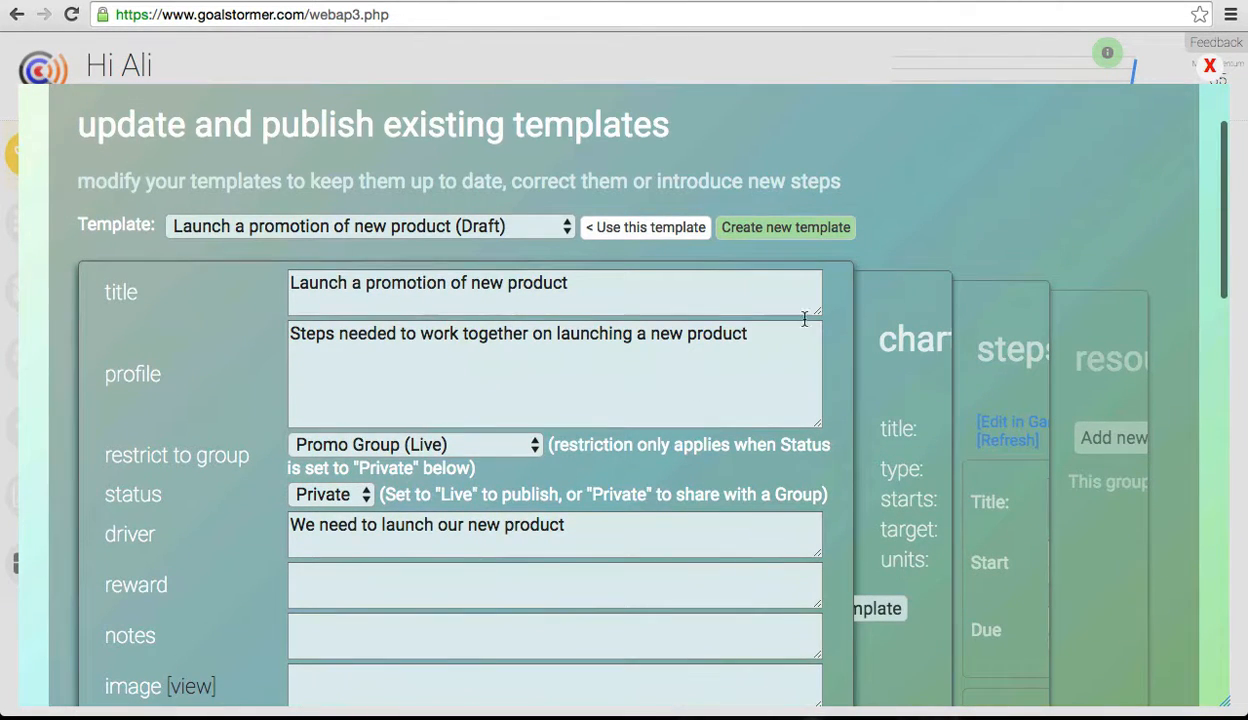
- Set the due date of the template's brainstorming step to 85 days before end and update that step
click(1008, 352)
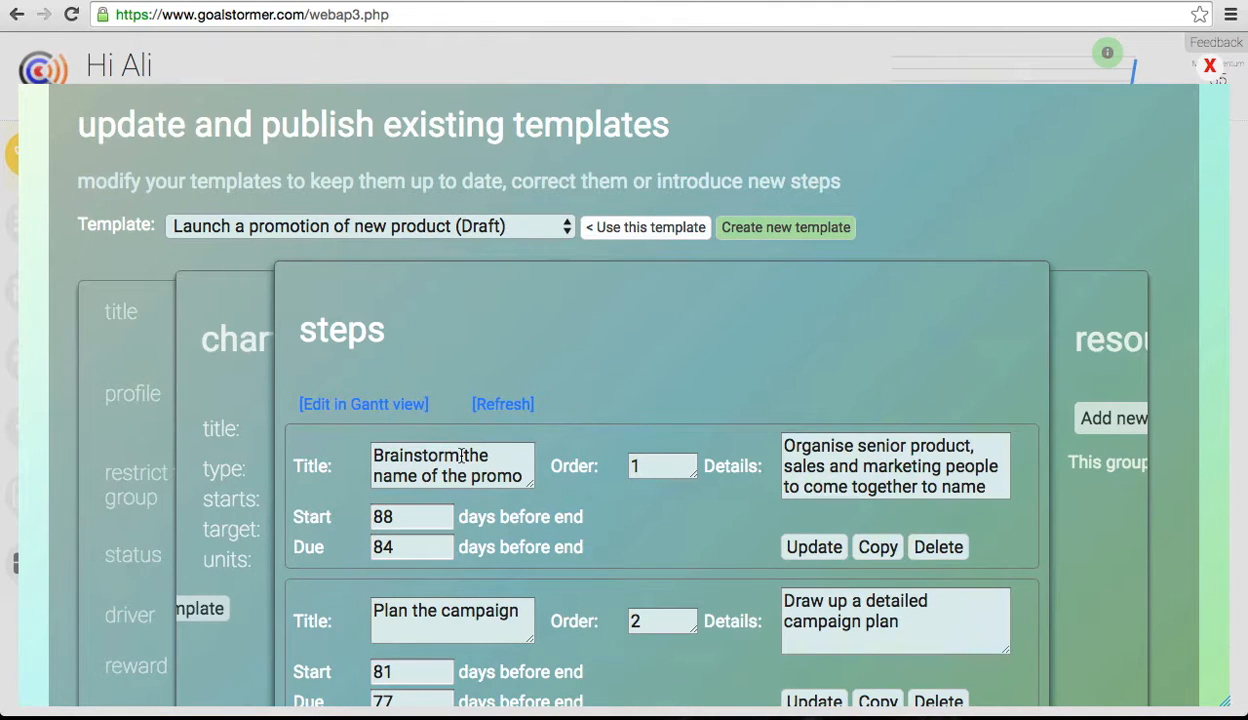
scroll(650, 400, down, 5)
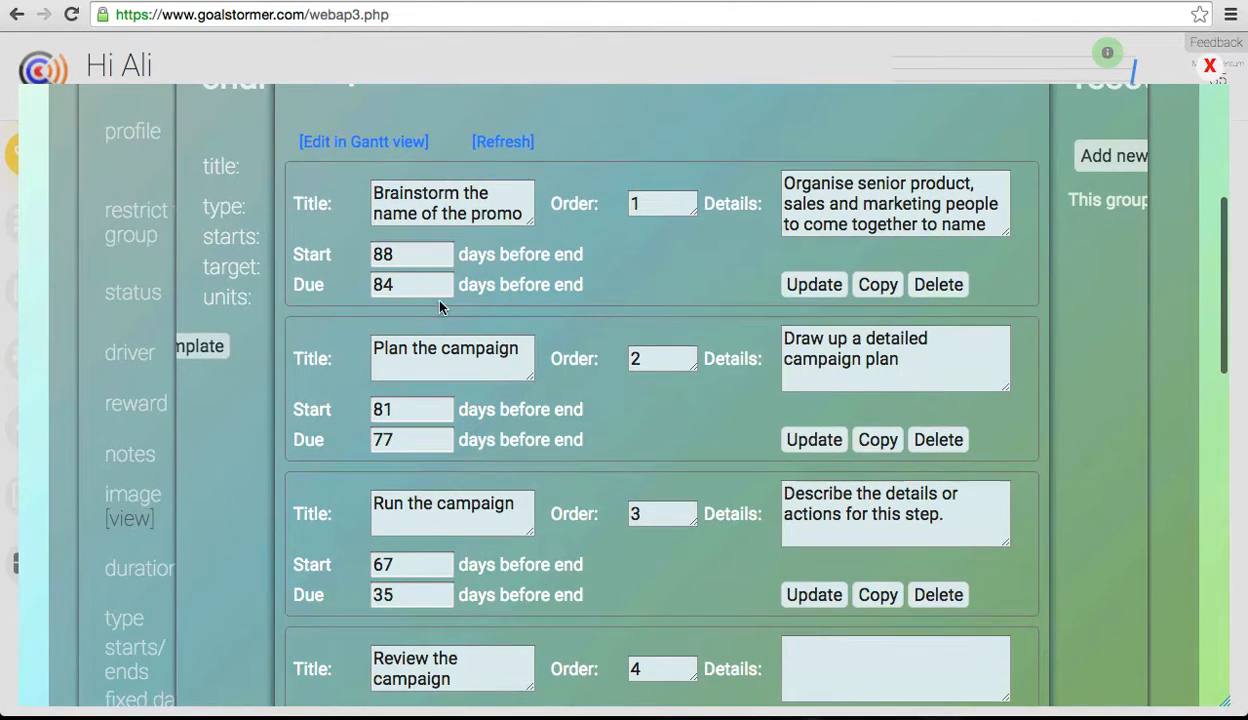
click(402, 289)
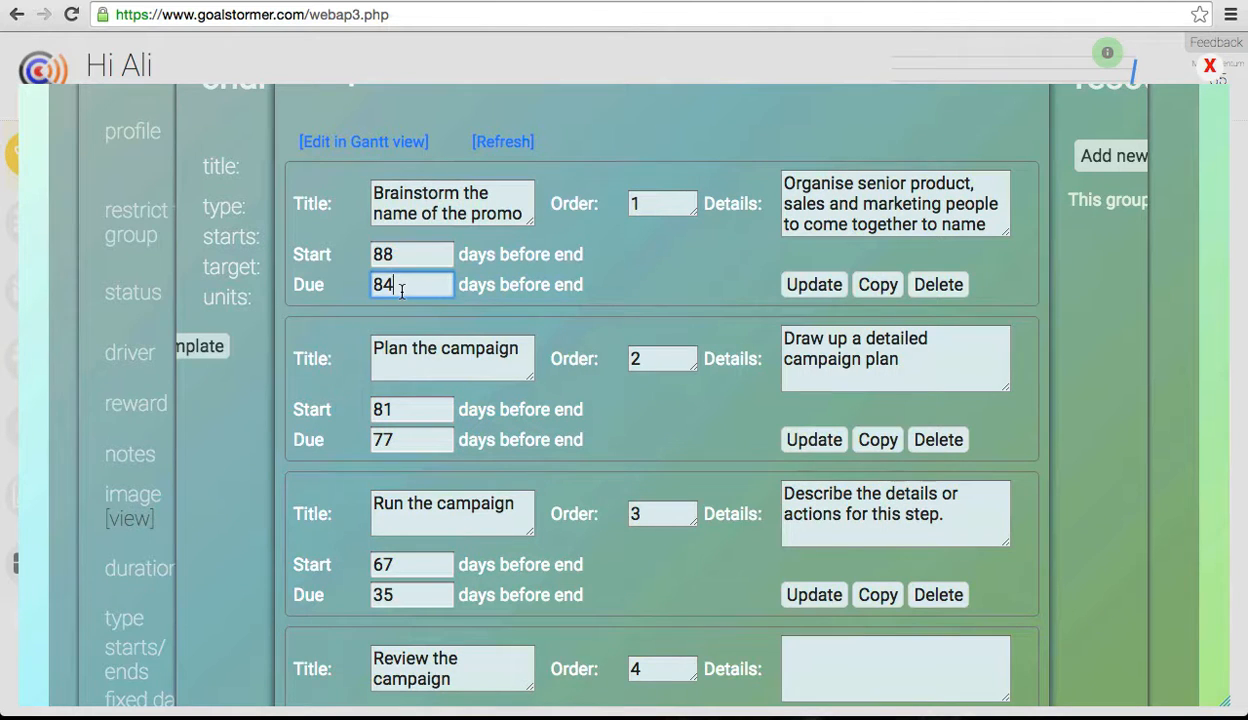
key(BackSpace)
text(5)
click(812, 286)
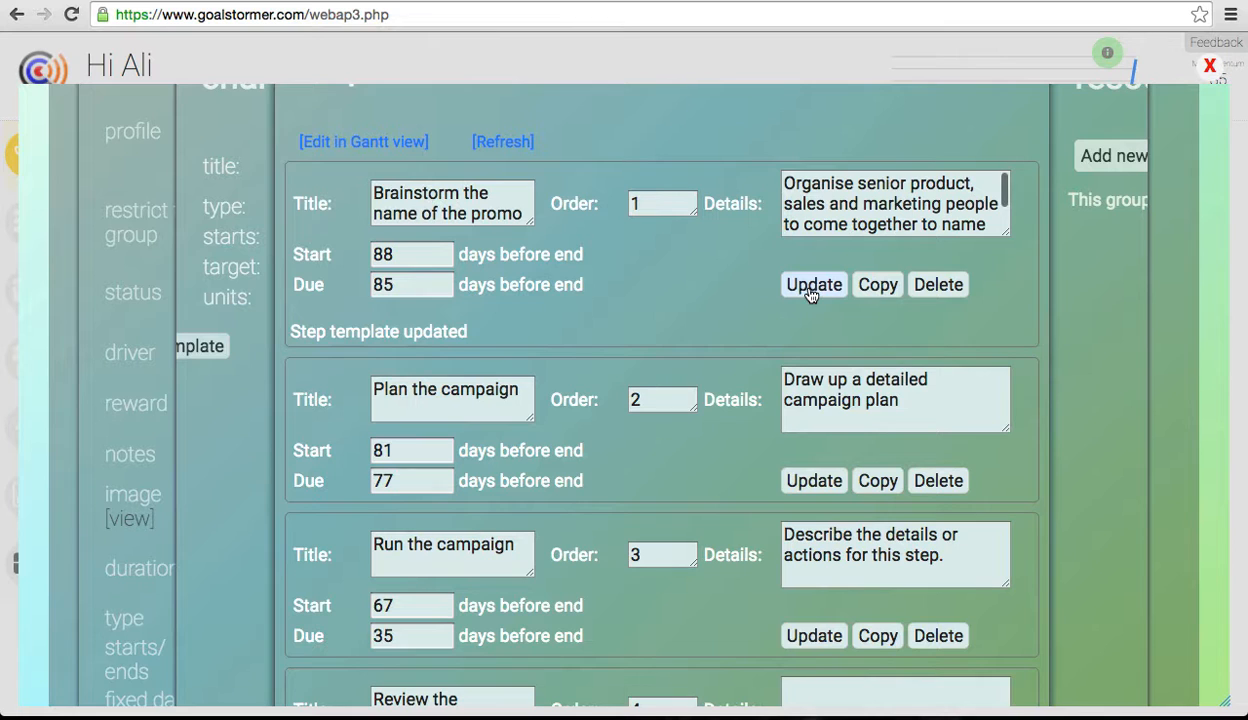
- Examine the template steps in Gantt view, including the brainstorming step's details, and return to the step list
scroll(634, 338, up, 2)
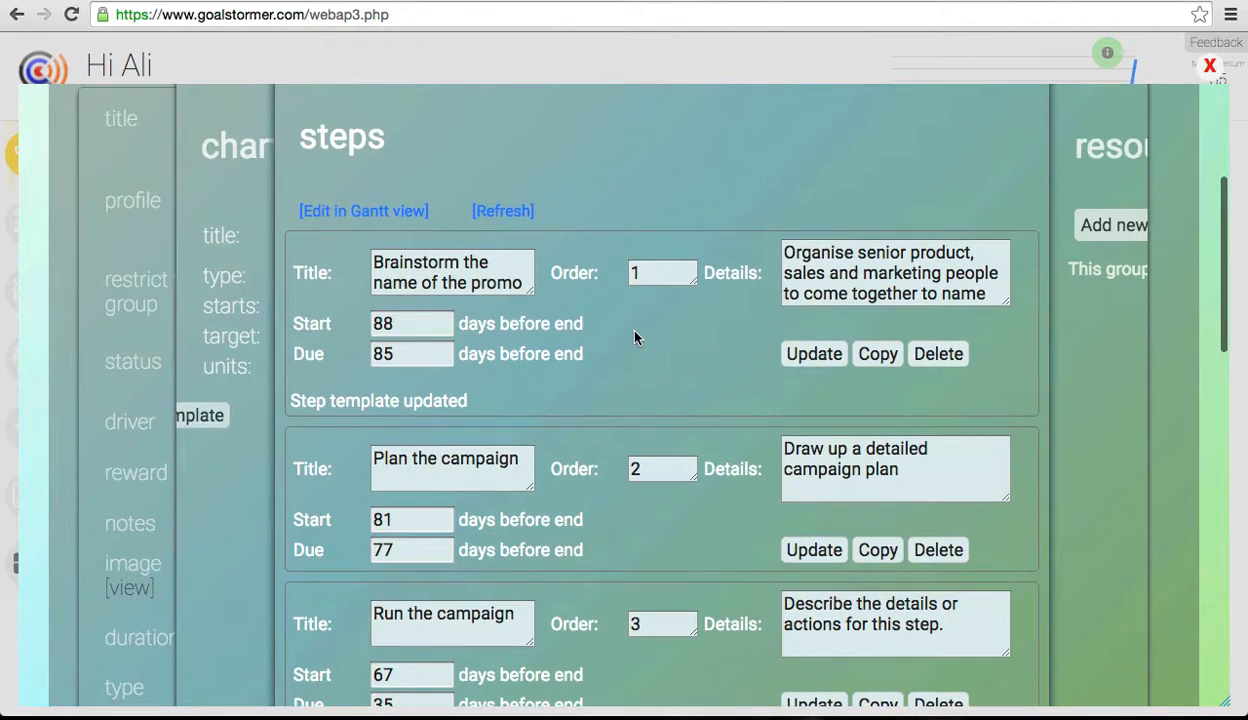
click(411, 215)
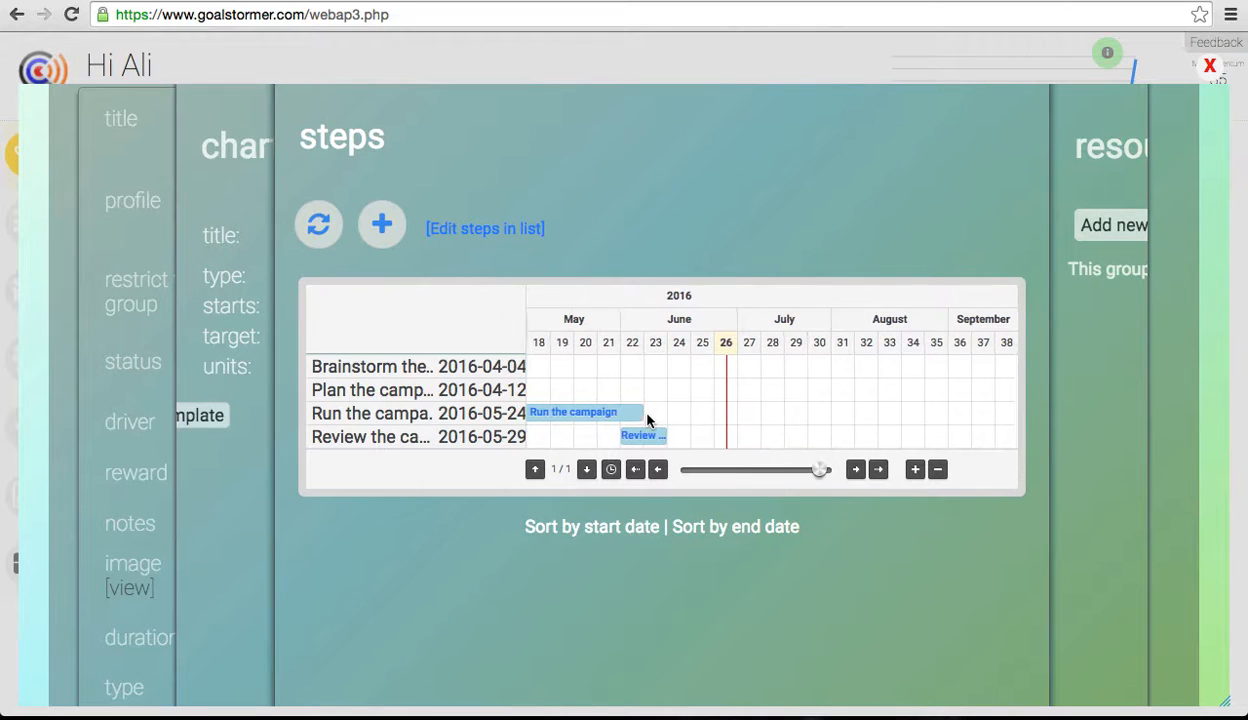
scroll(647, 421, left, 5)
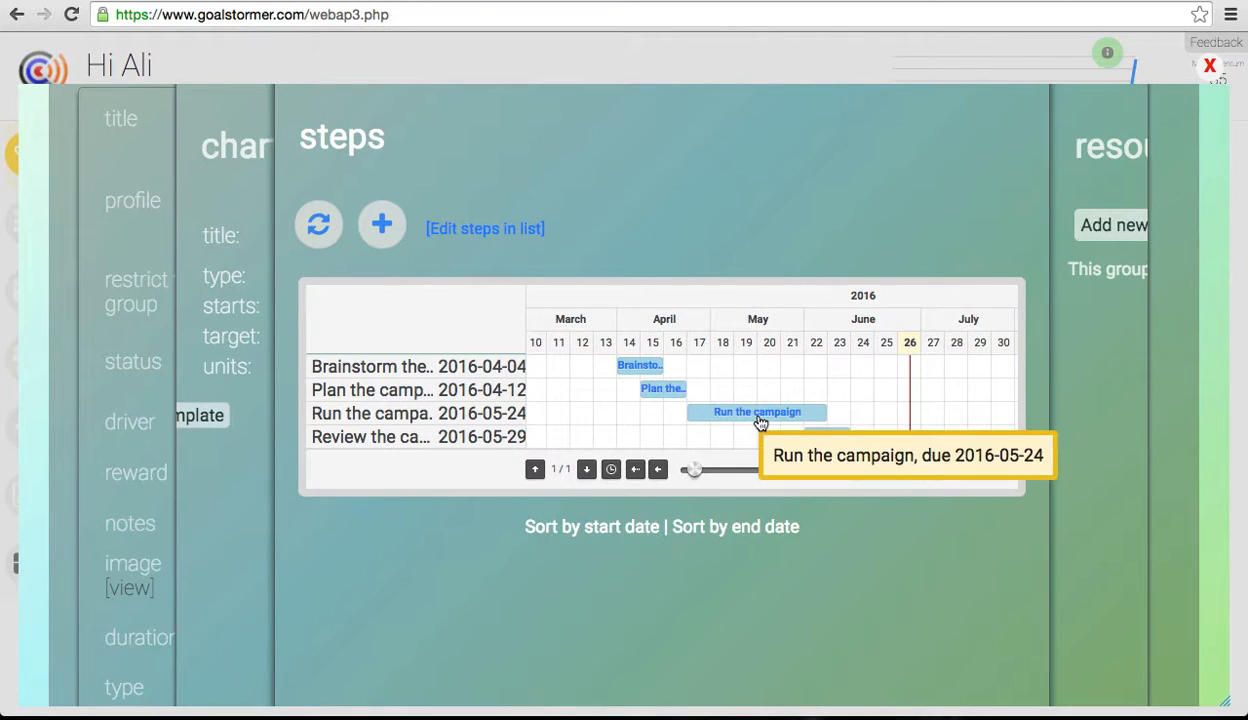
click(631, 365)
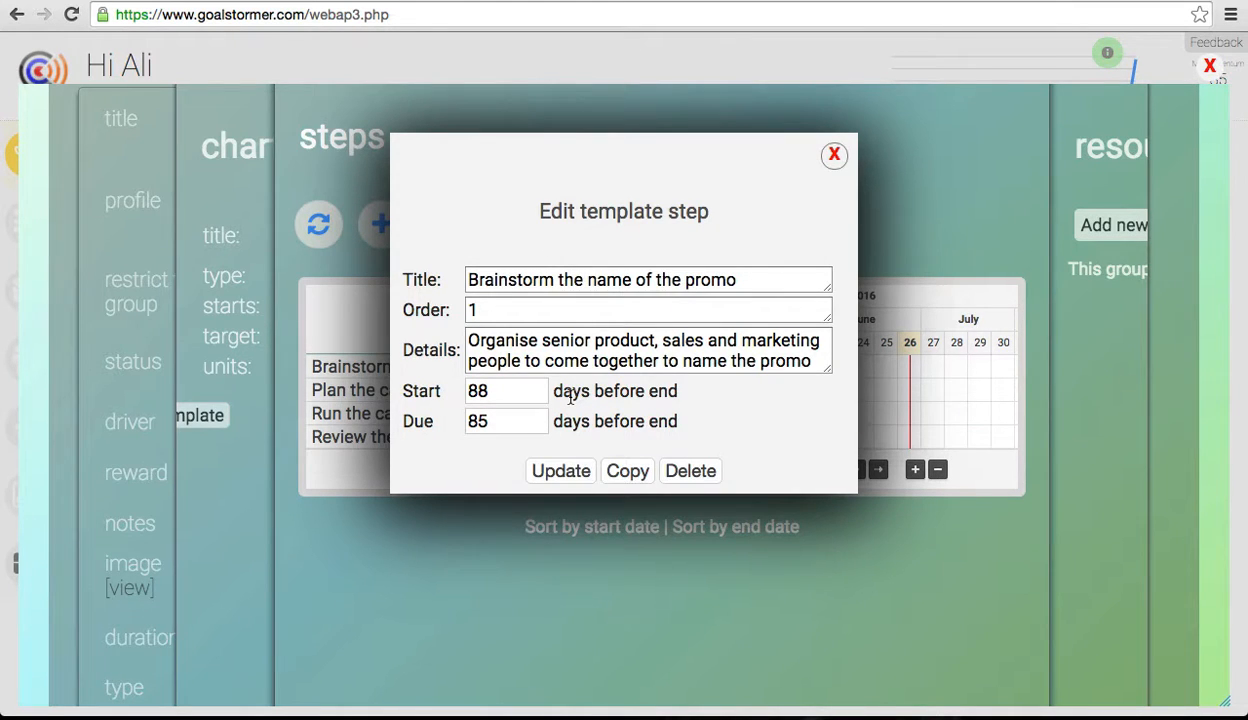
click(834, 157)
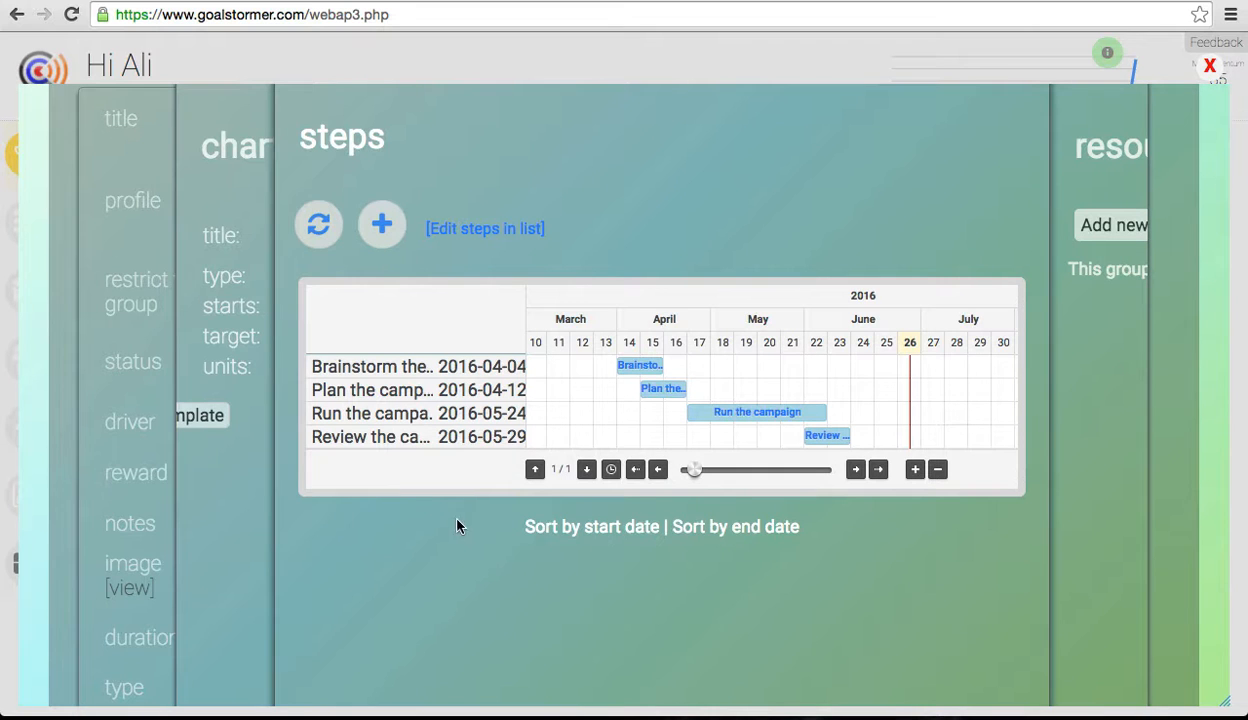
click(505, 232)
scroll(719, 485, down, 5)
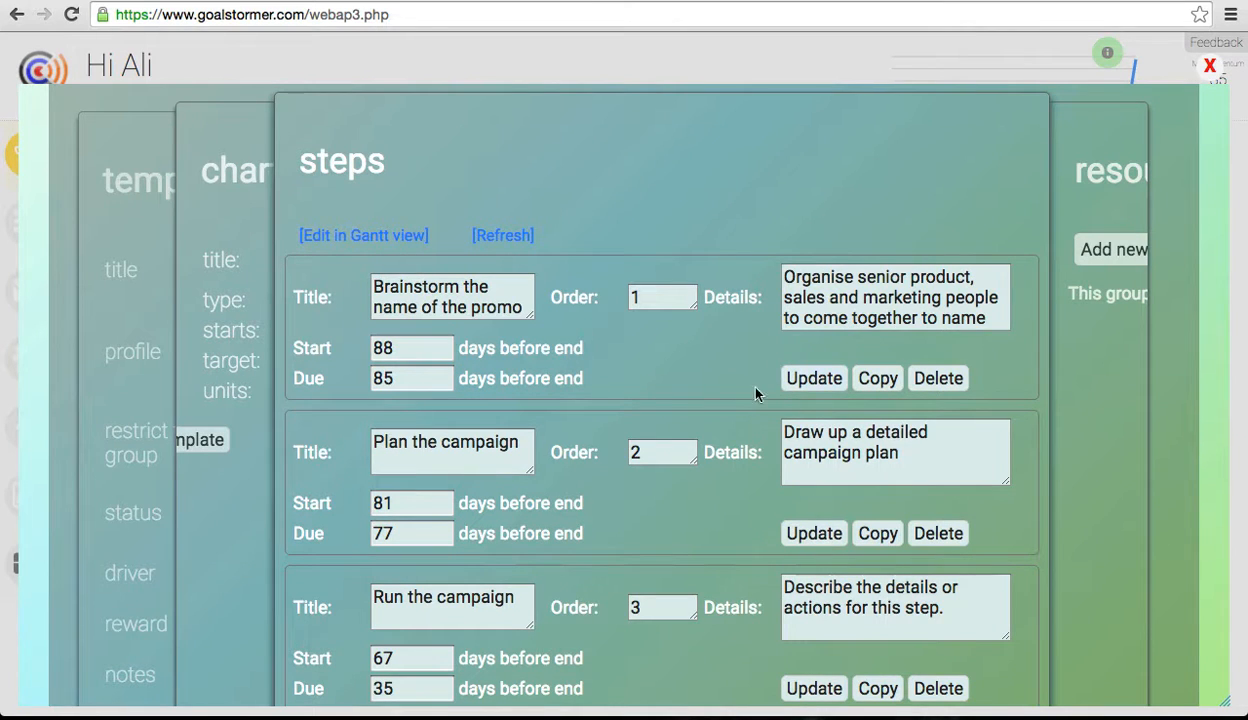
click(1066, 166)
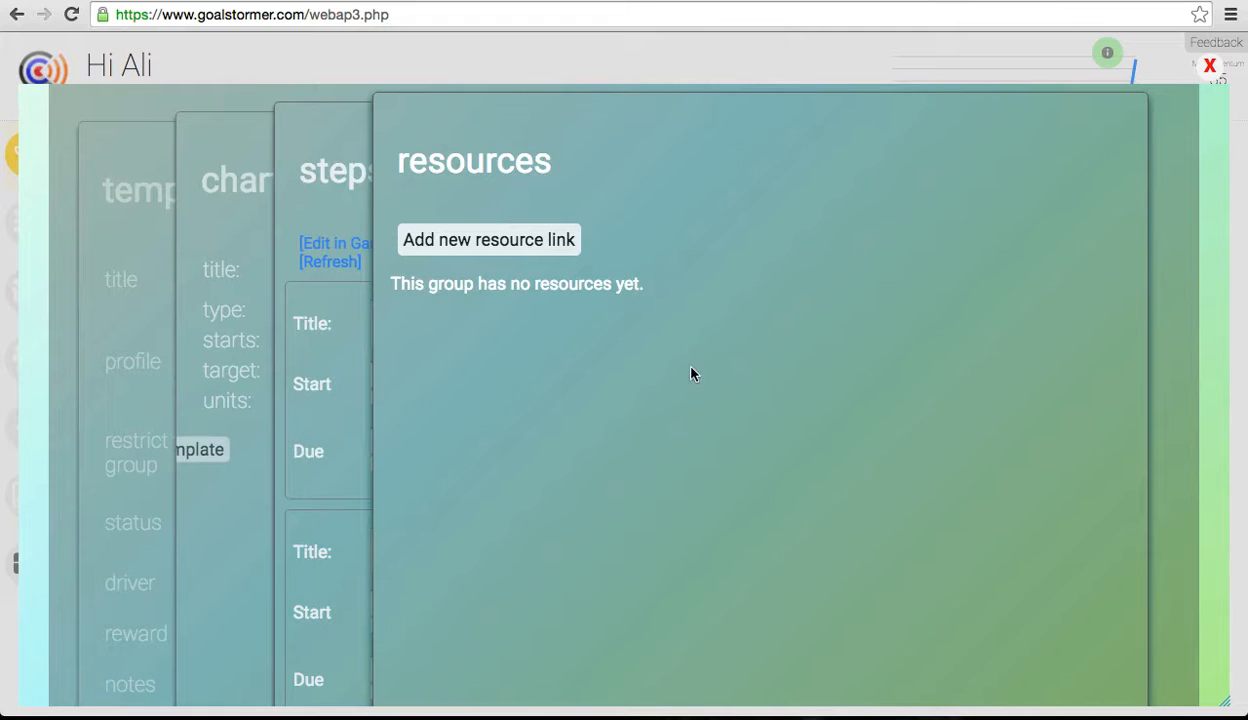
click(518, 245)
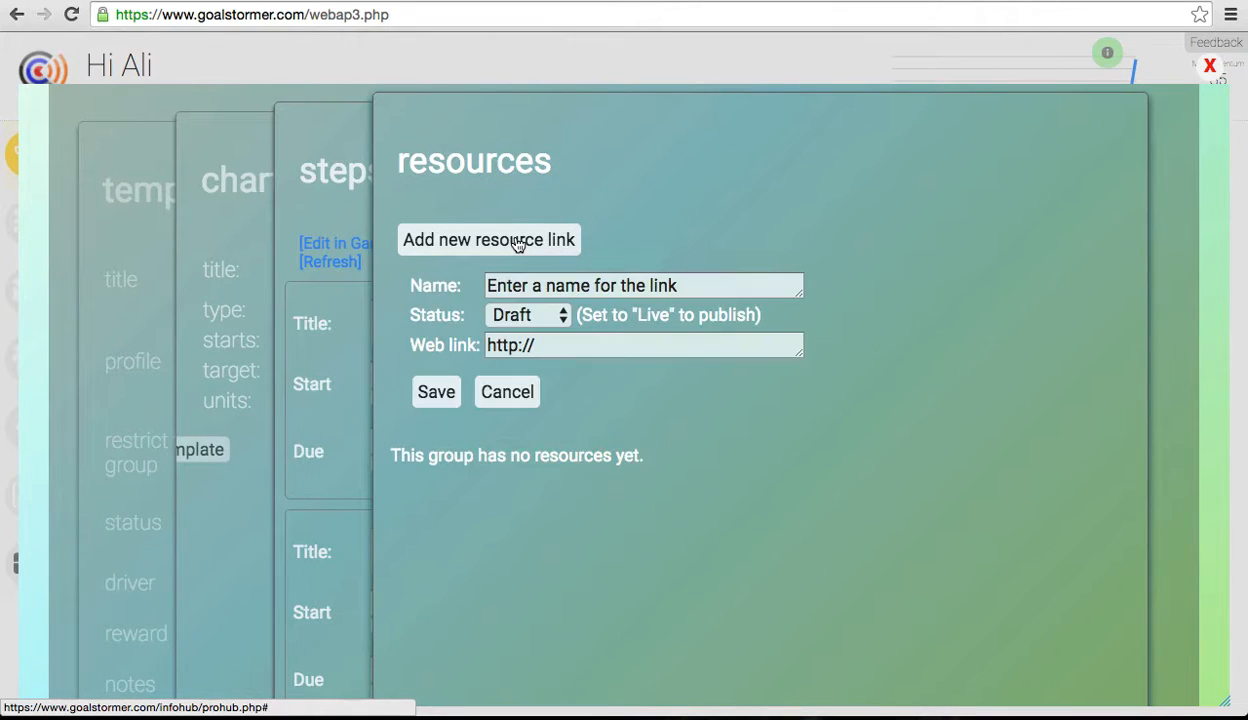
drag(693, 288, 443, 288)
text(Our launch policies)
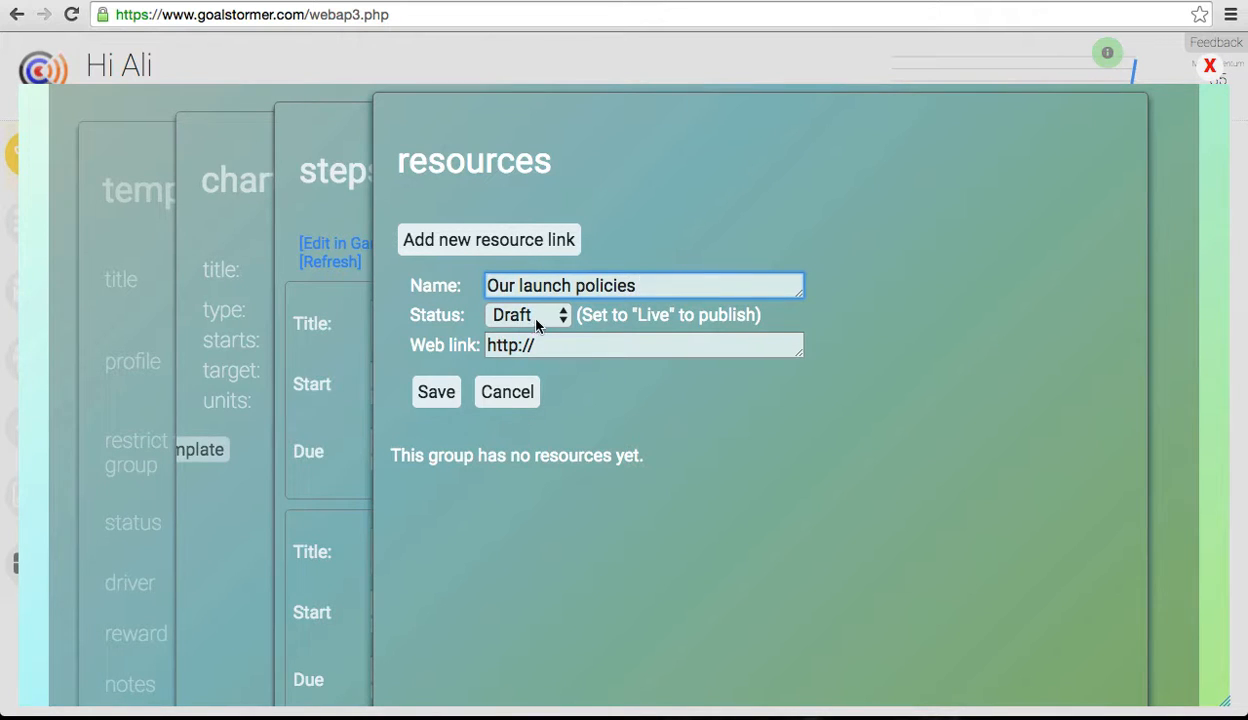
click(583, 344)
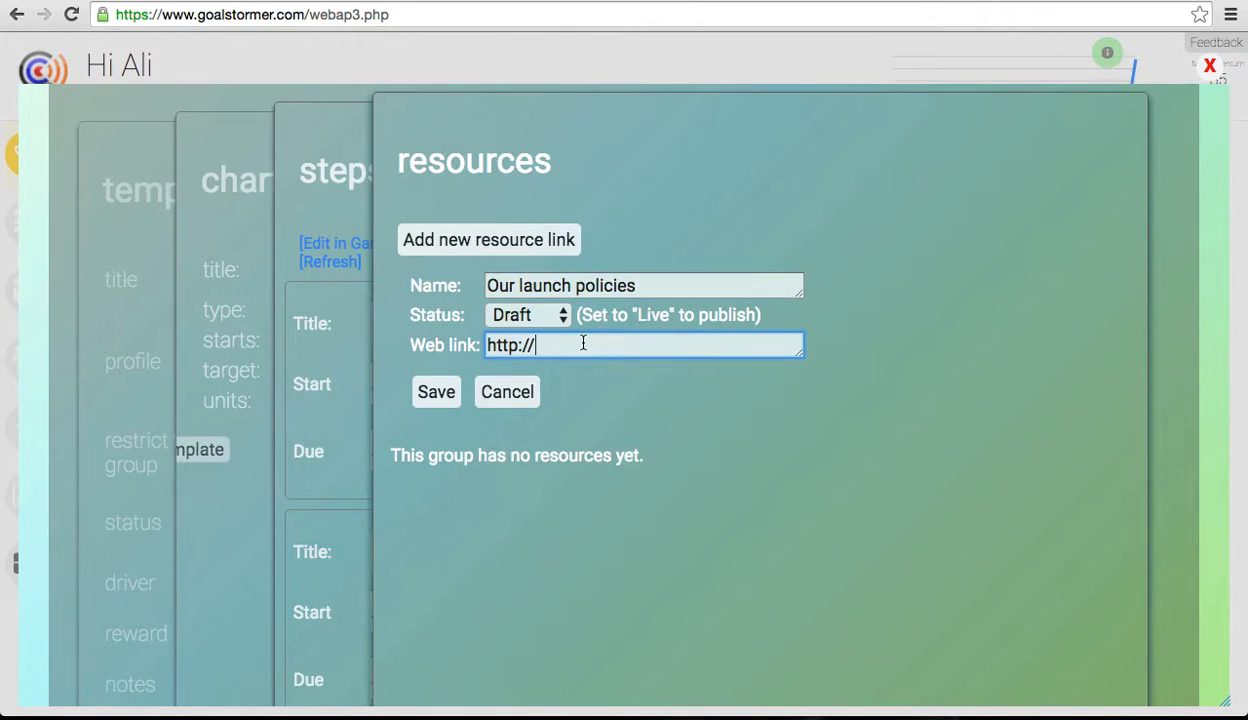
text(jagfksdjgf.com)
click(563, 314)
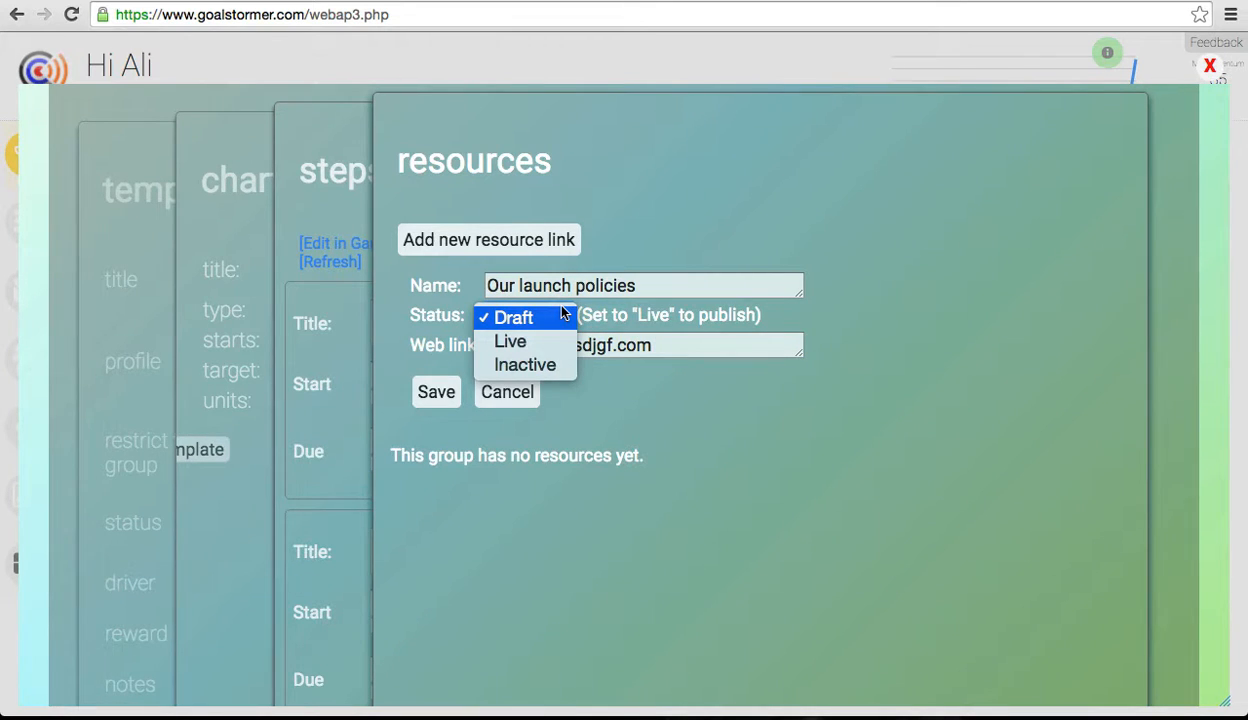
click(530, 341)
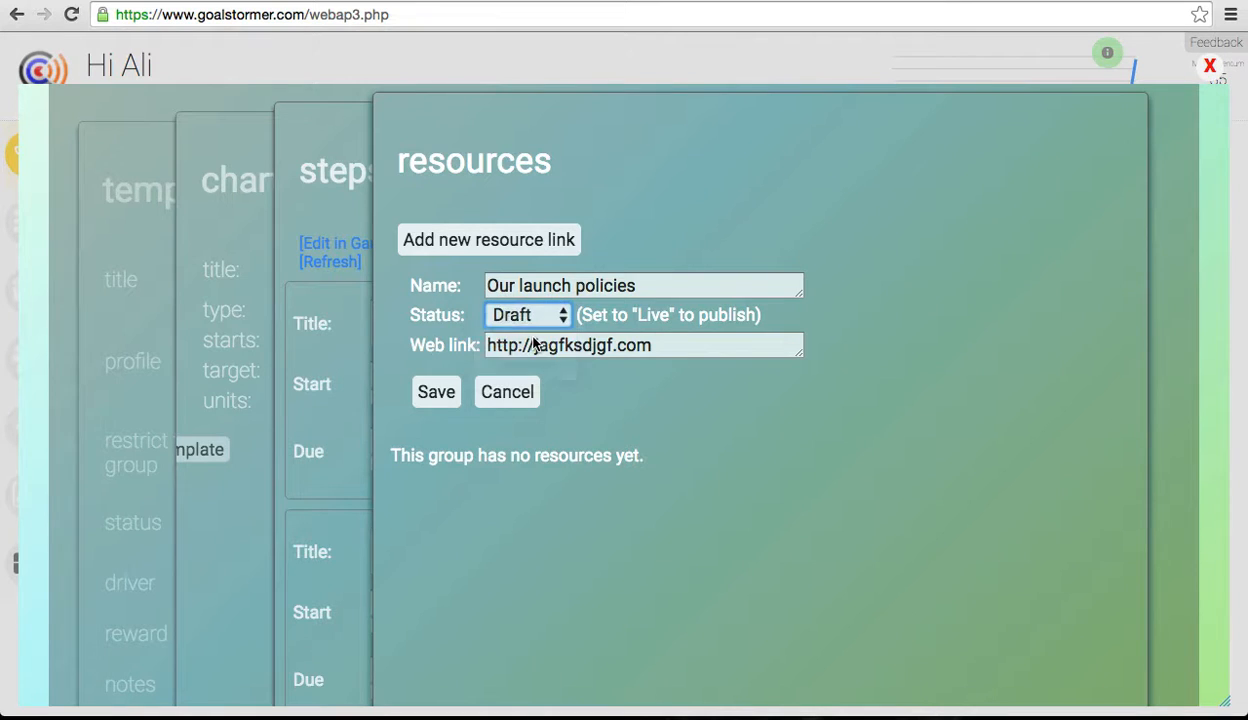
click(434, 391)
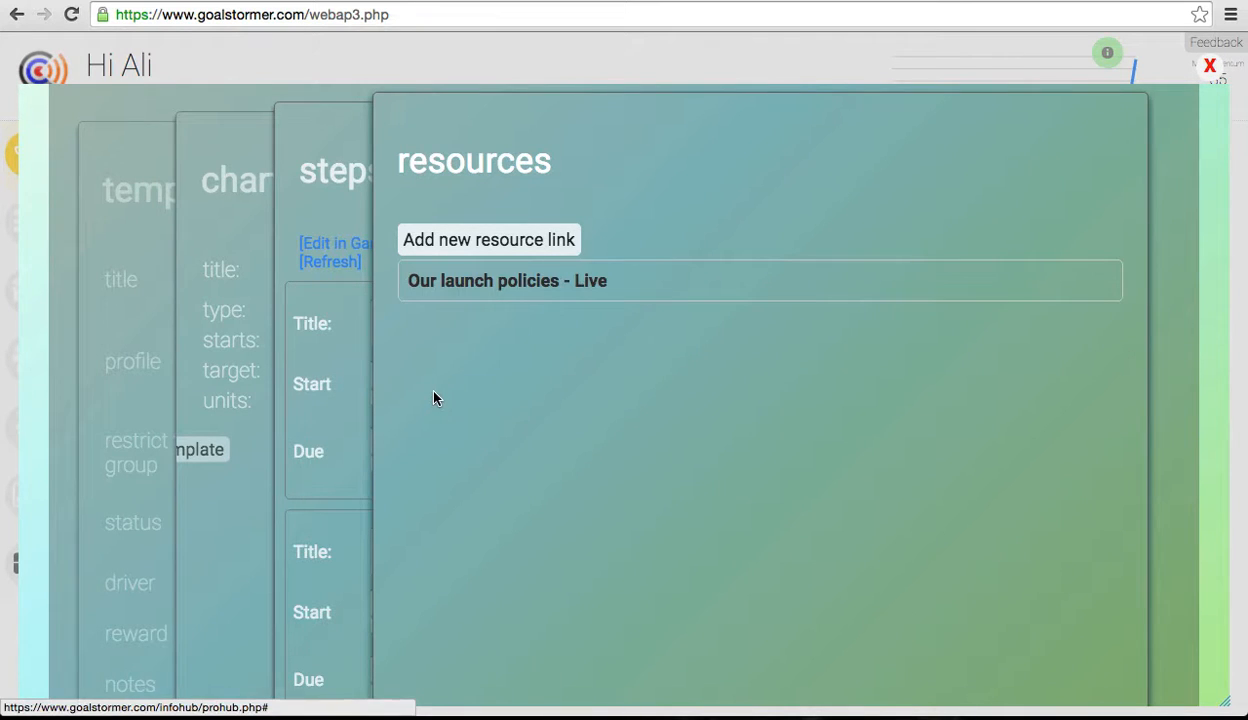
- Set the "Our launch policies" resource to expire on 30-Sep-2016, update it and collapse its details
click(484, 281)
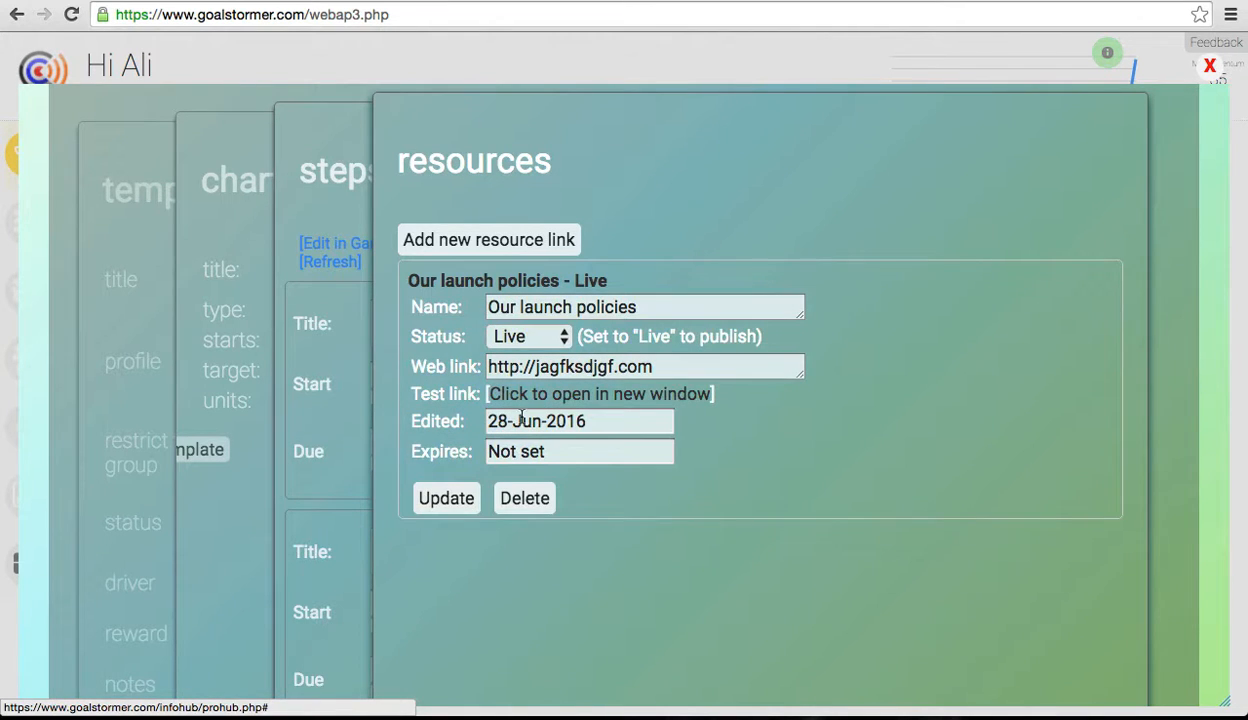
click(548, 450)
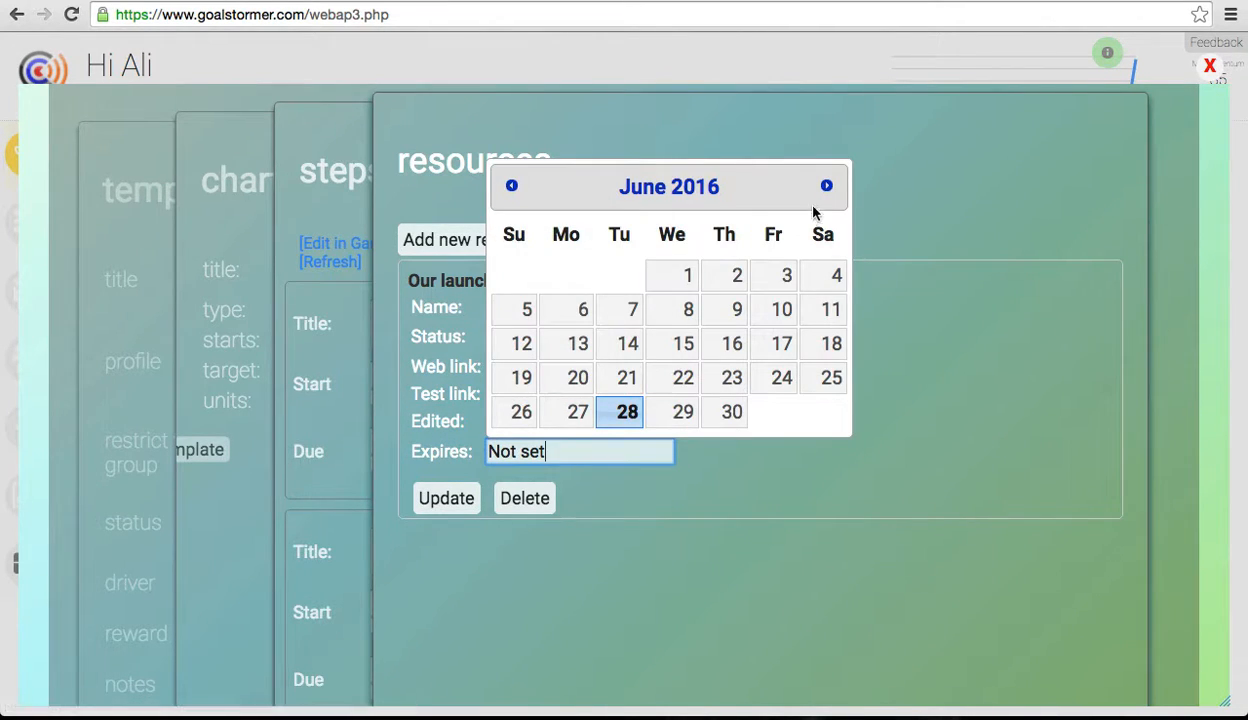
click(826, 189)
click(826, 189)
click(826, 189)
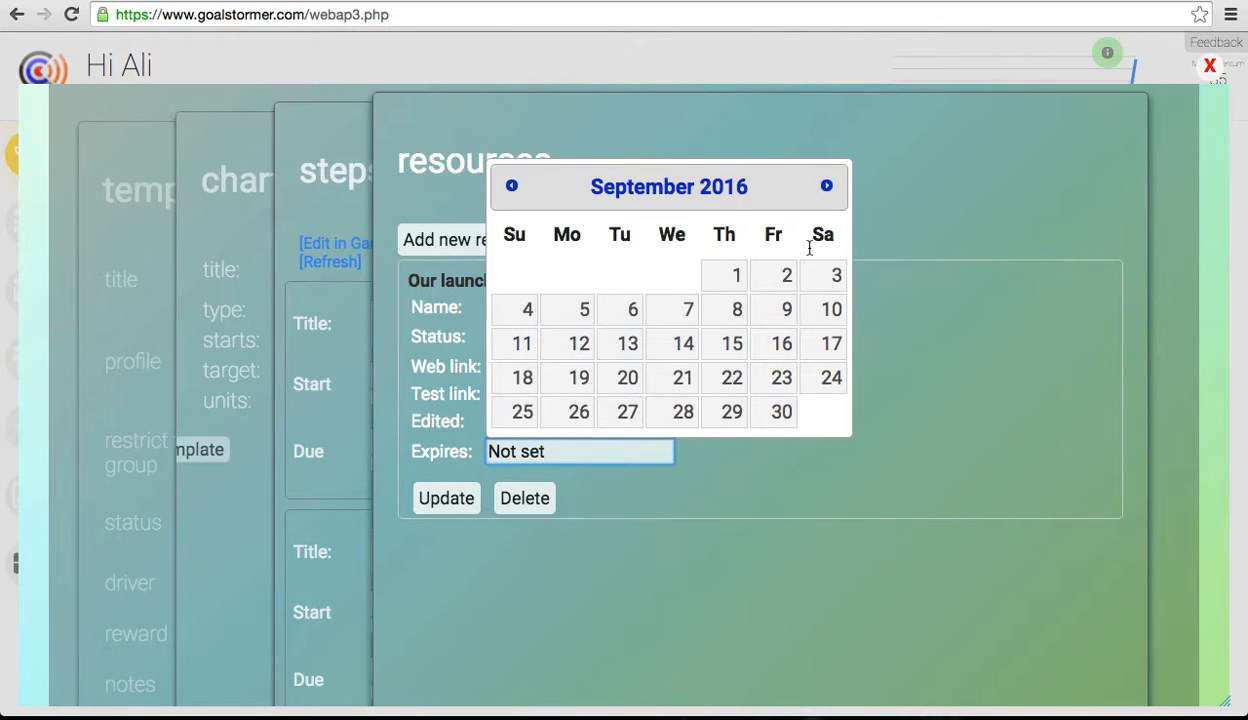
click(782, 414)
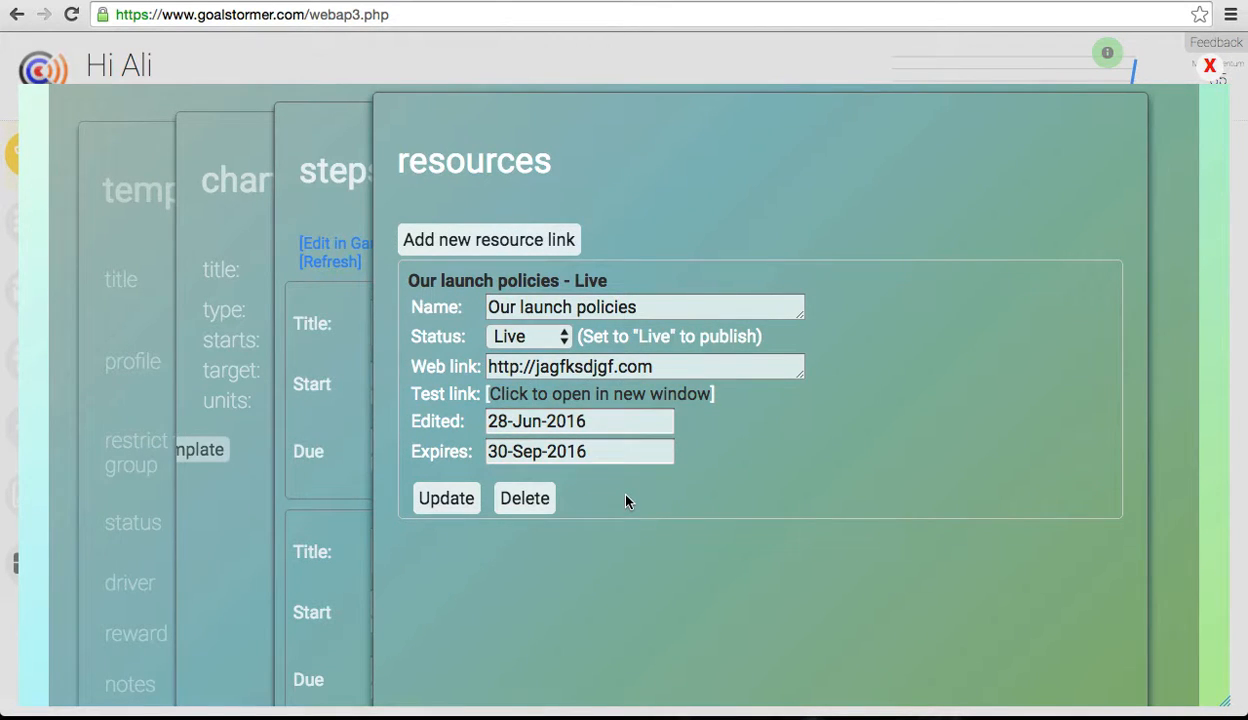
click(450, 498)
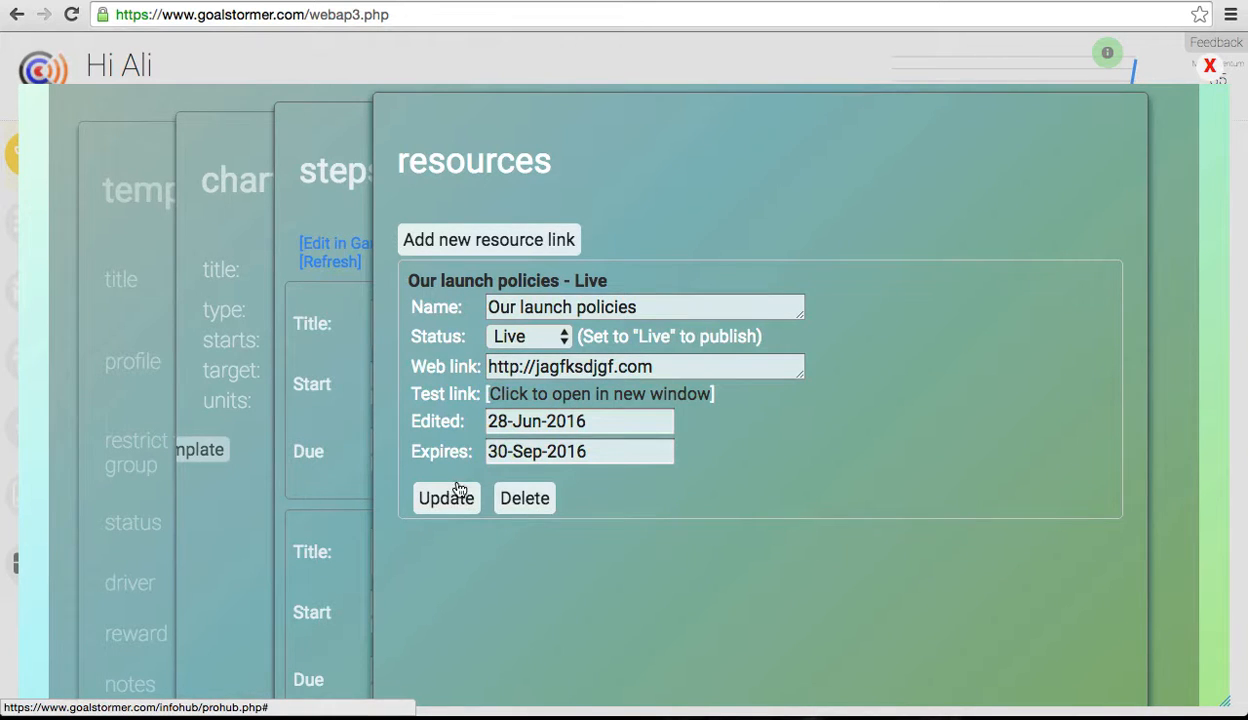
click(490, 288)
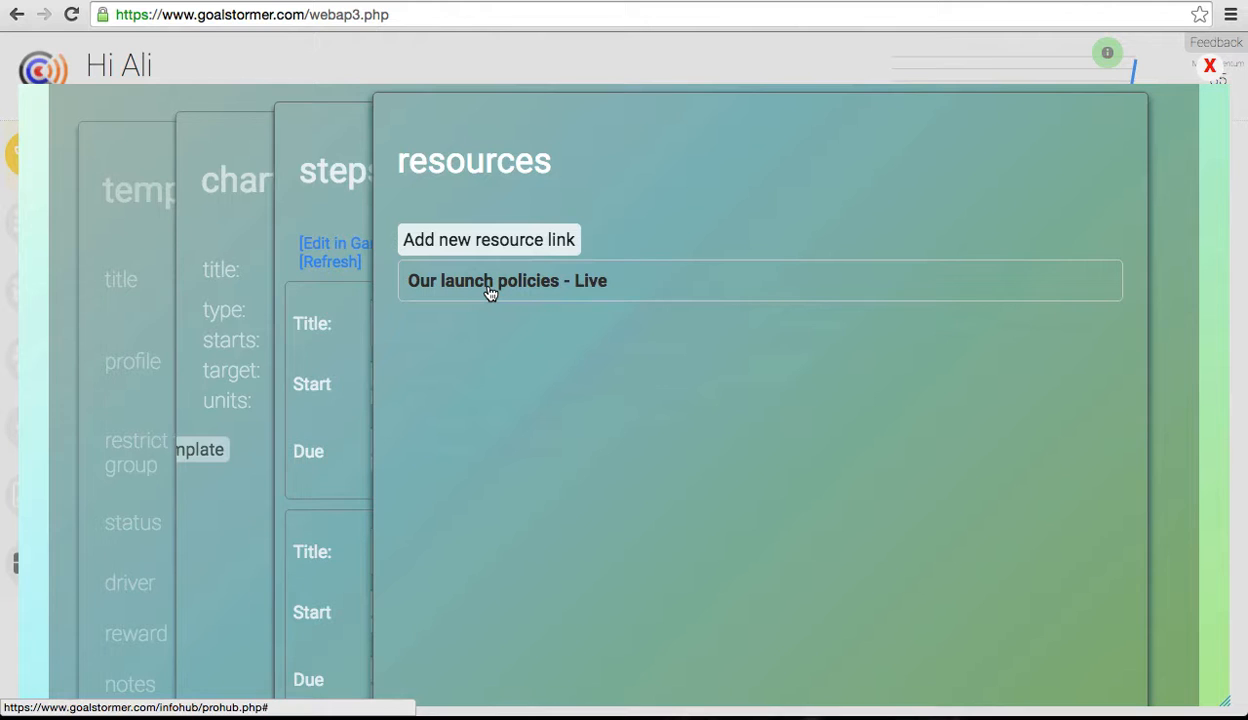
- Reload the "Launch a promotion of new product" template from template management and check its saved settings
scroll(468, 381, up, 3)
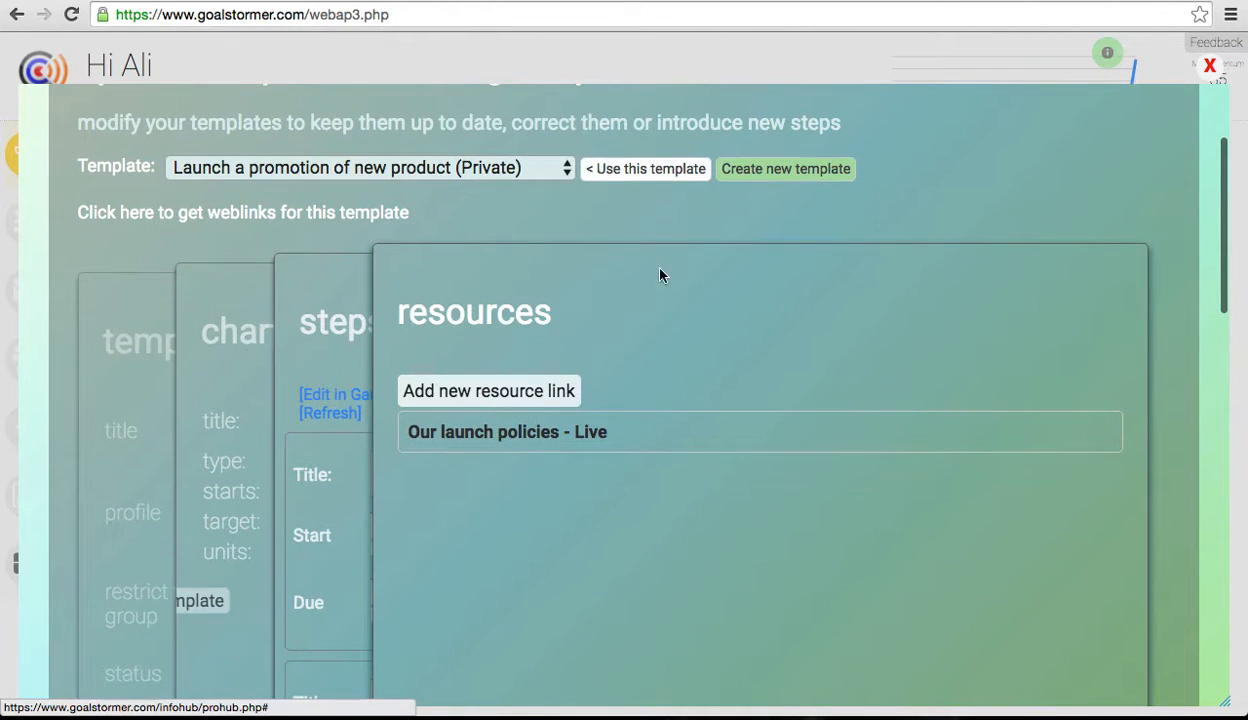
scroll(607, 290, up, 2)
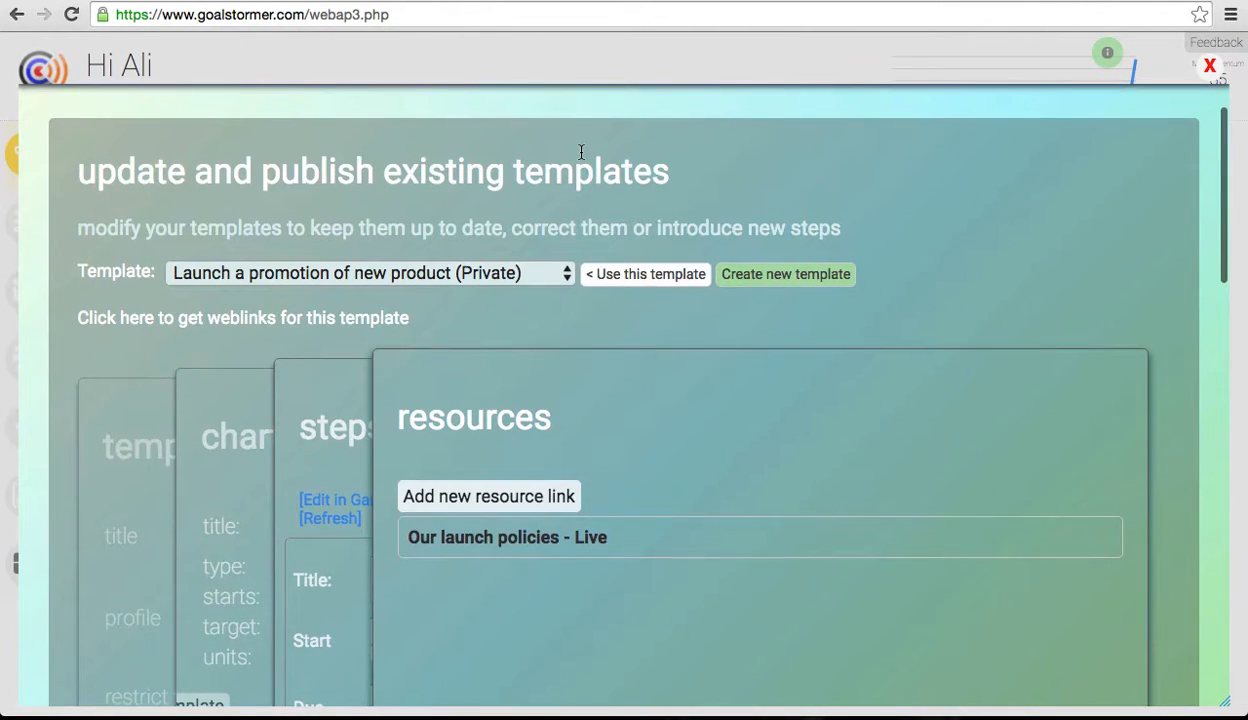
scroll(581, 152, up, 1)
click(572, 112)
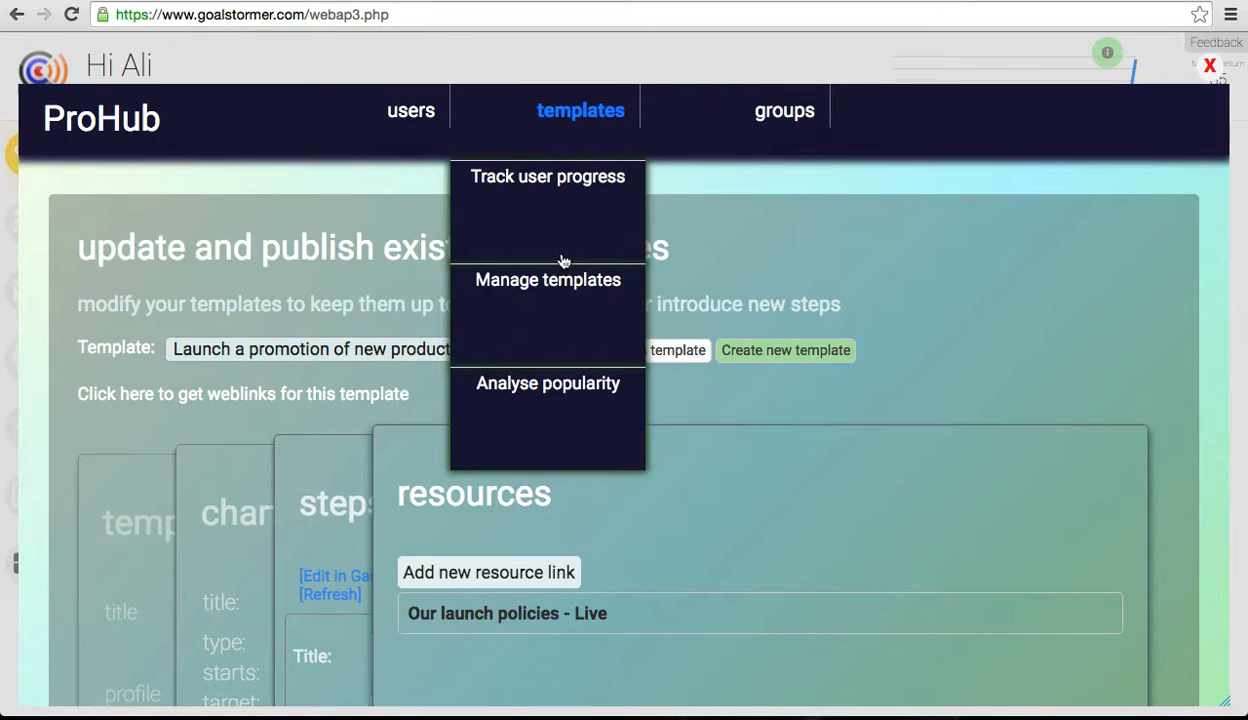
click(556, 280)
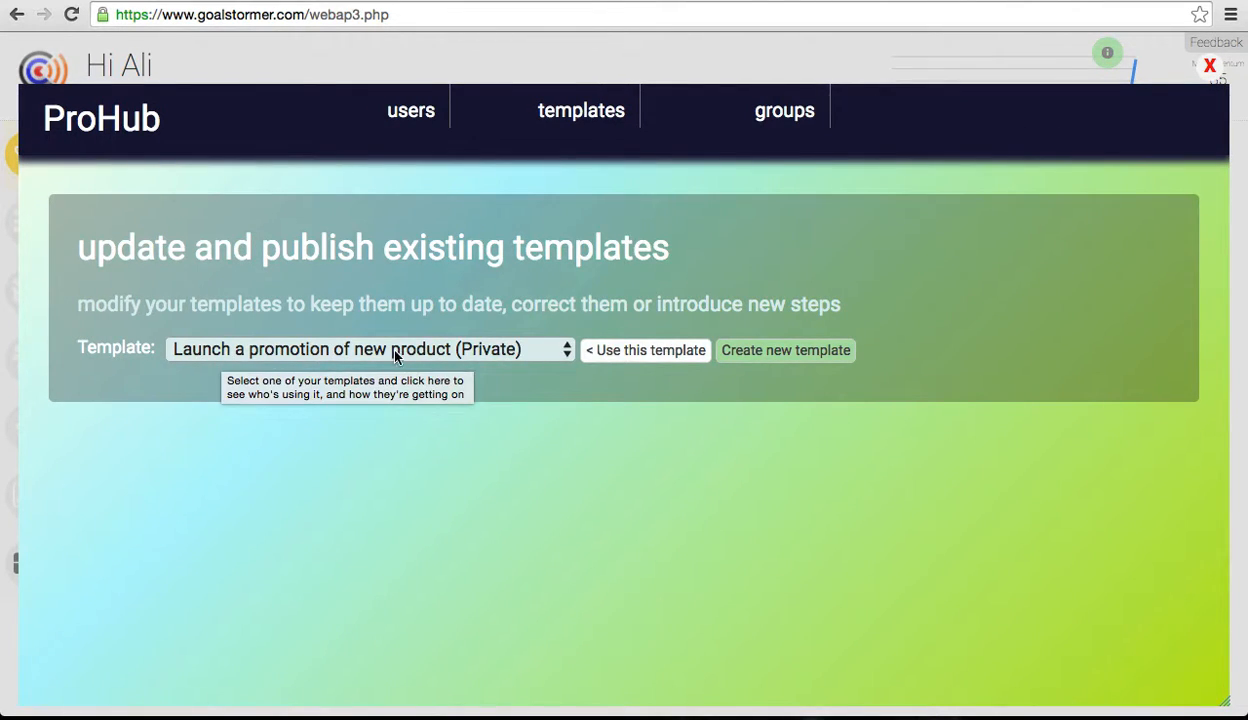
click(660, 352)
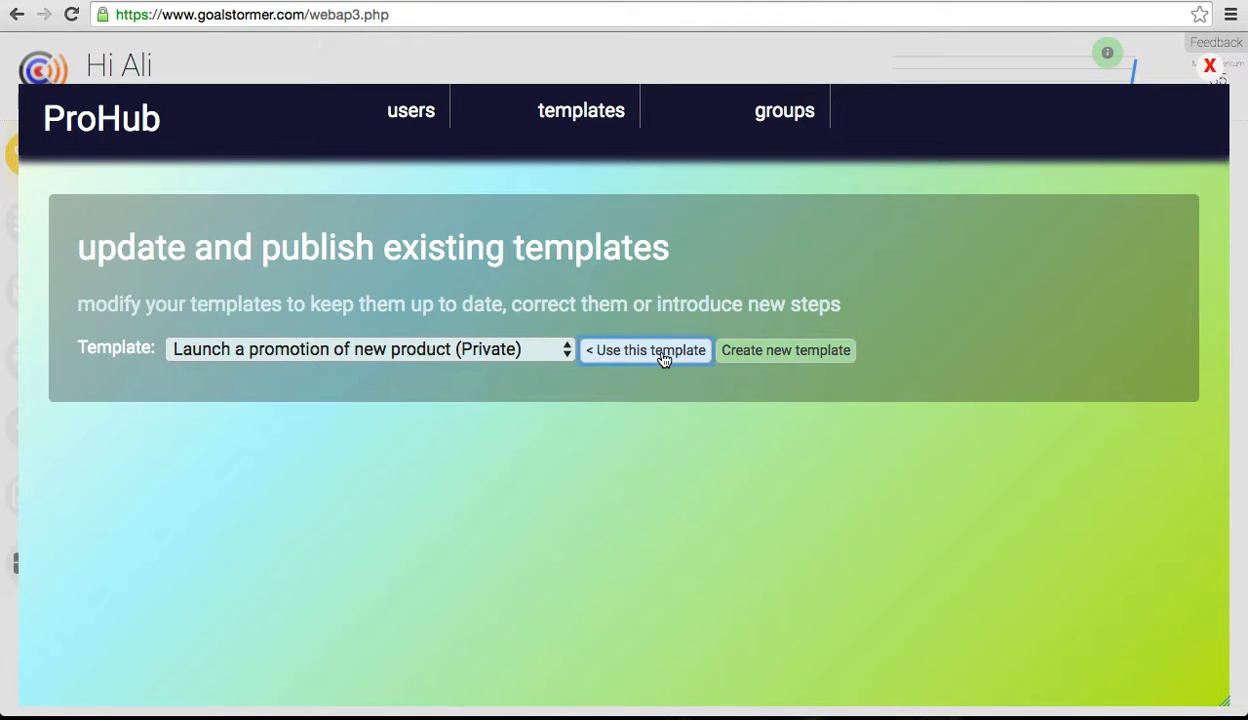
scroll(842, 470, down, 3)
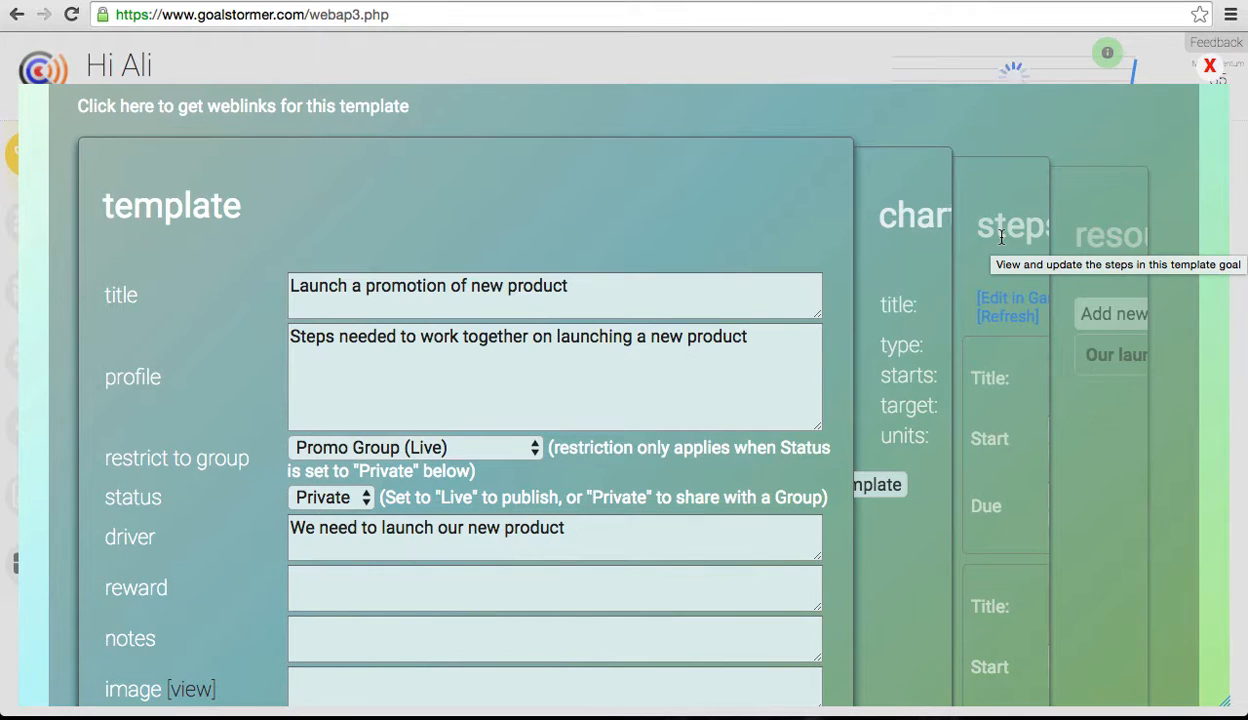
scroll(1001, 237, up, 2)
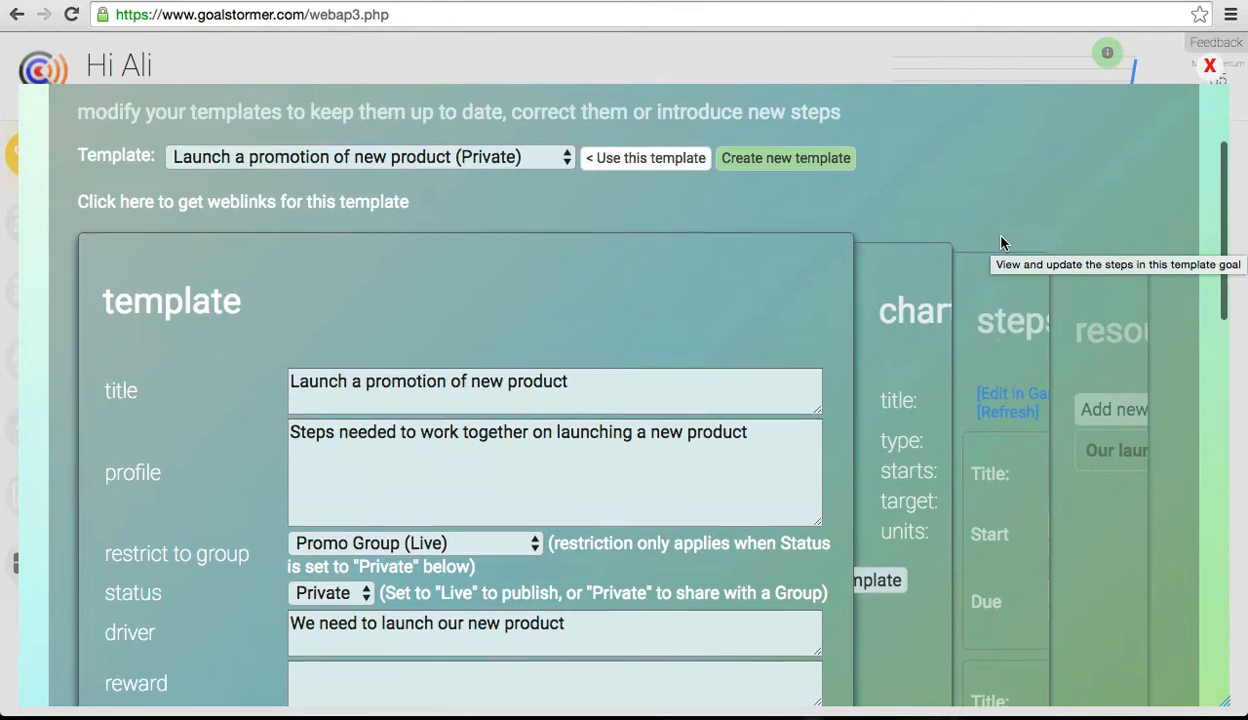
- Close ProHub and switch to the other GoalStormer window, signed in as a different user
click(1211, 68)
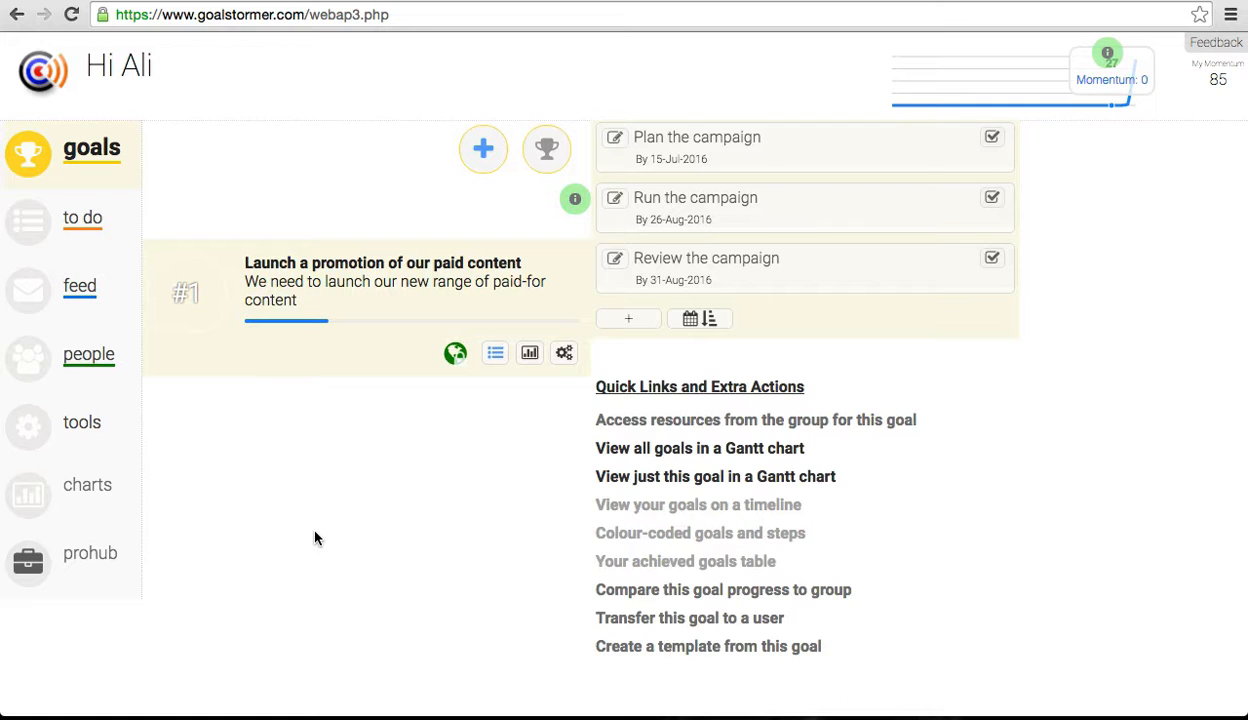
click(468, 1)
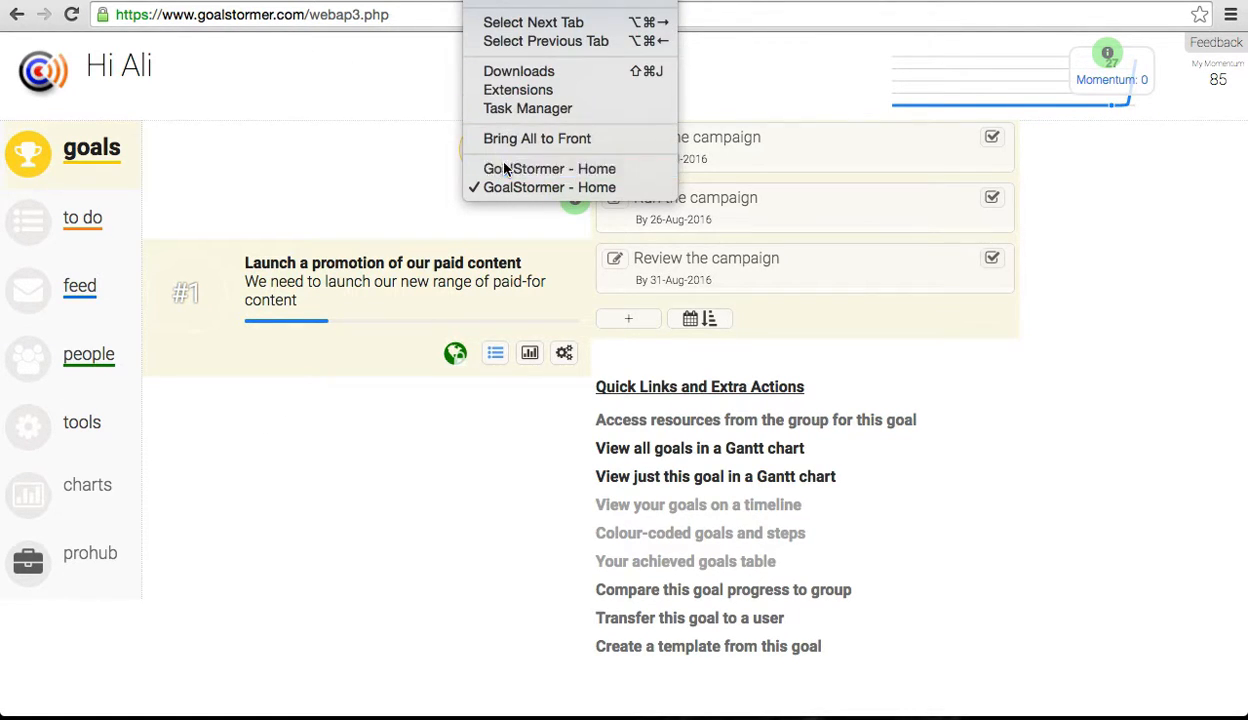
click(470, 167)
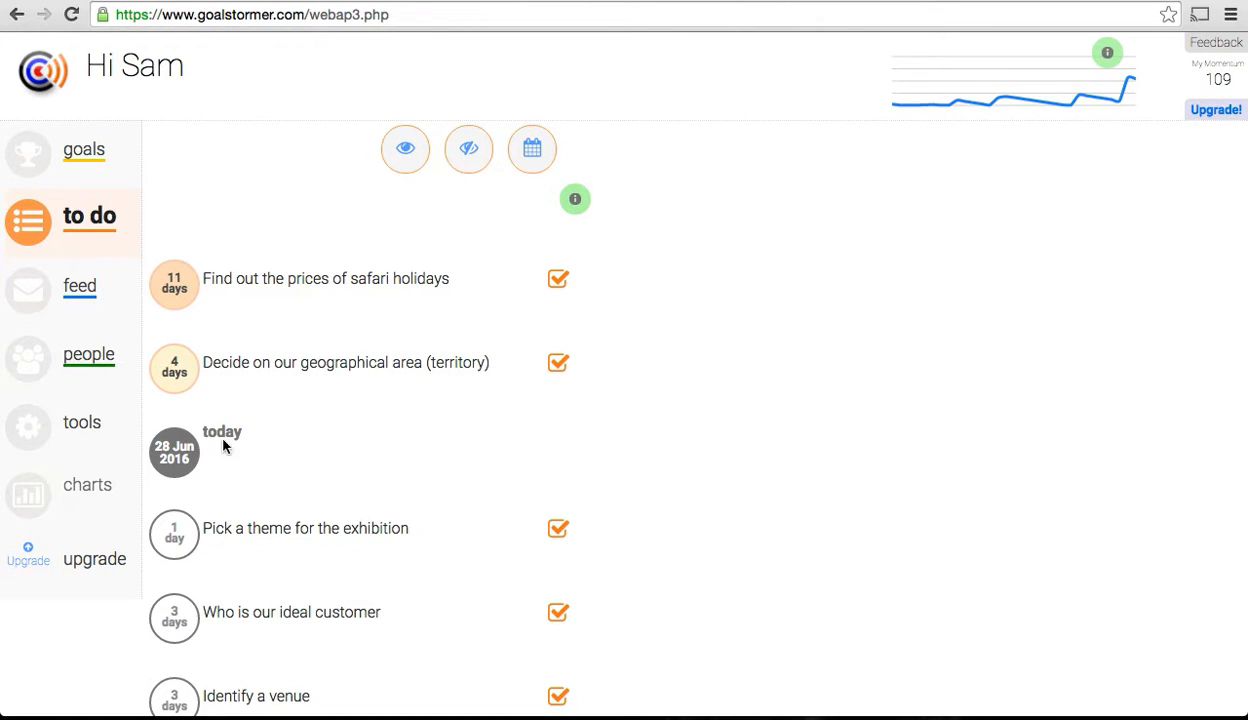
- Search the available templates for "promo"
click(61, 432)
click(317, 242)
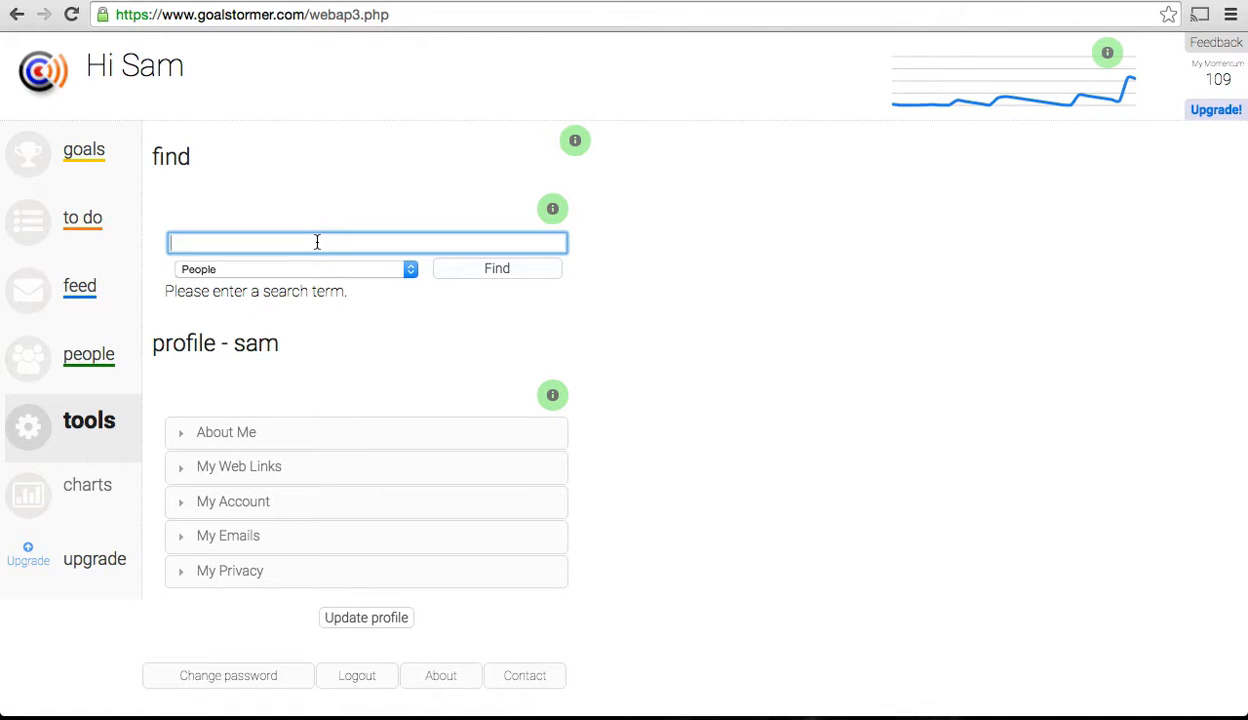
text(promo)
click(408, 272)
click(250, 318)
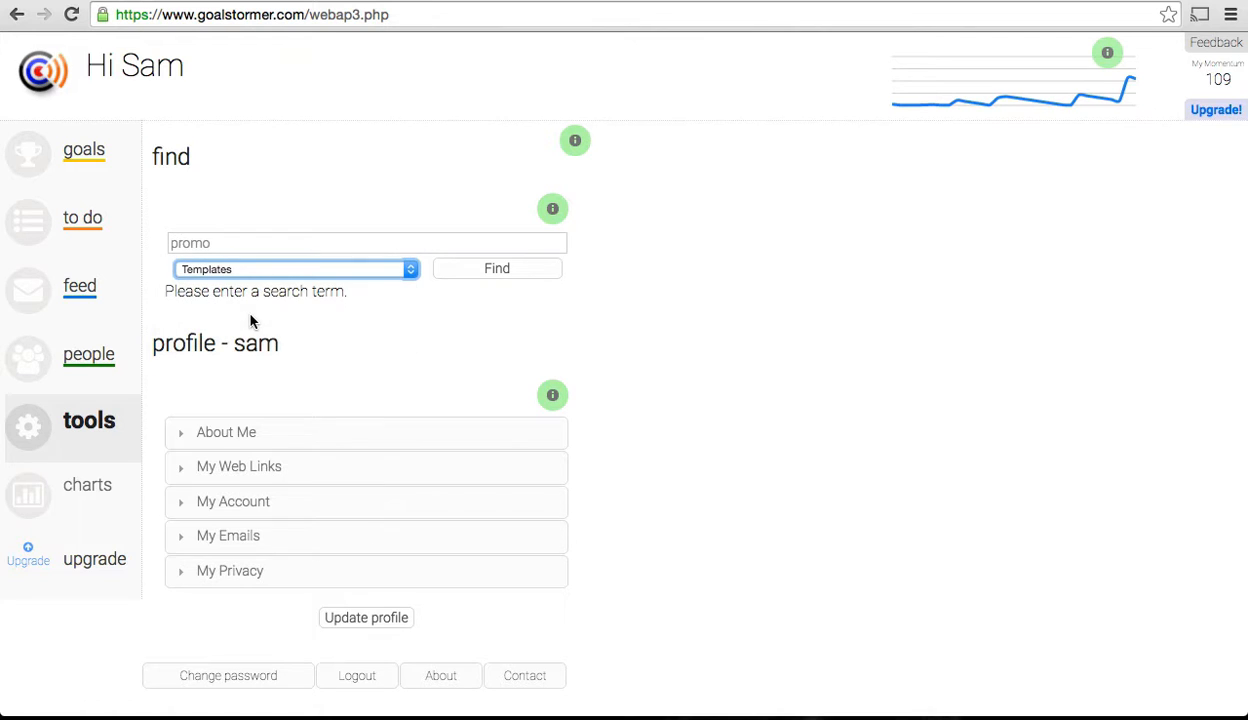
click(508, 272)
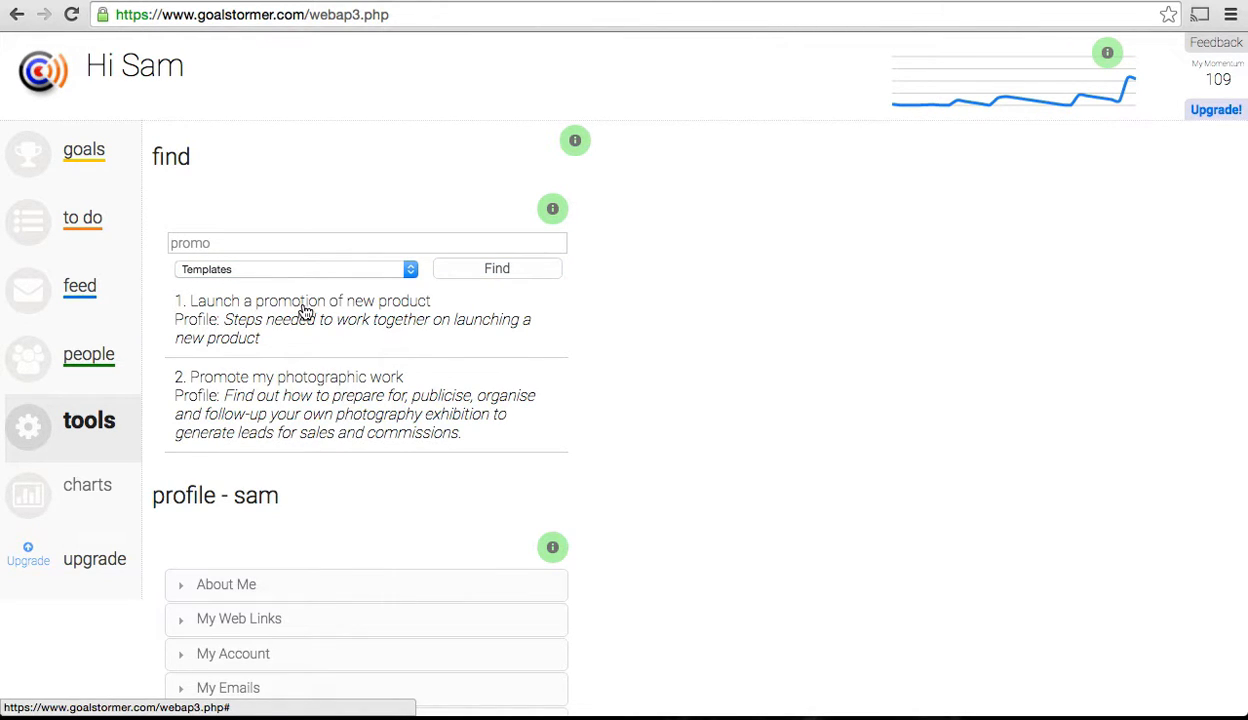
- Create a goal from the "Launch a promotion of new product" template with the end date 30-Sep-2016
click(306, 313)
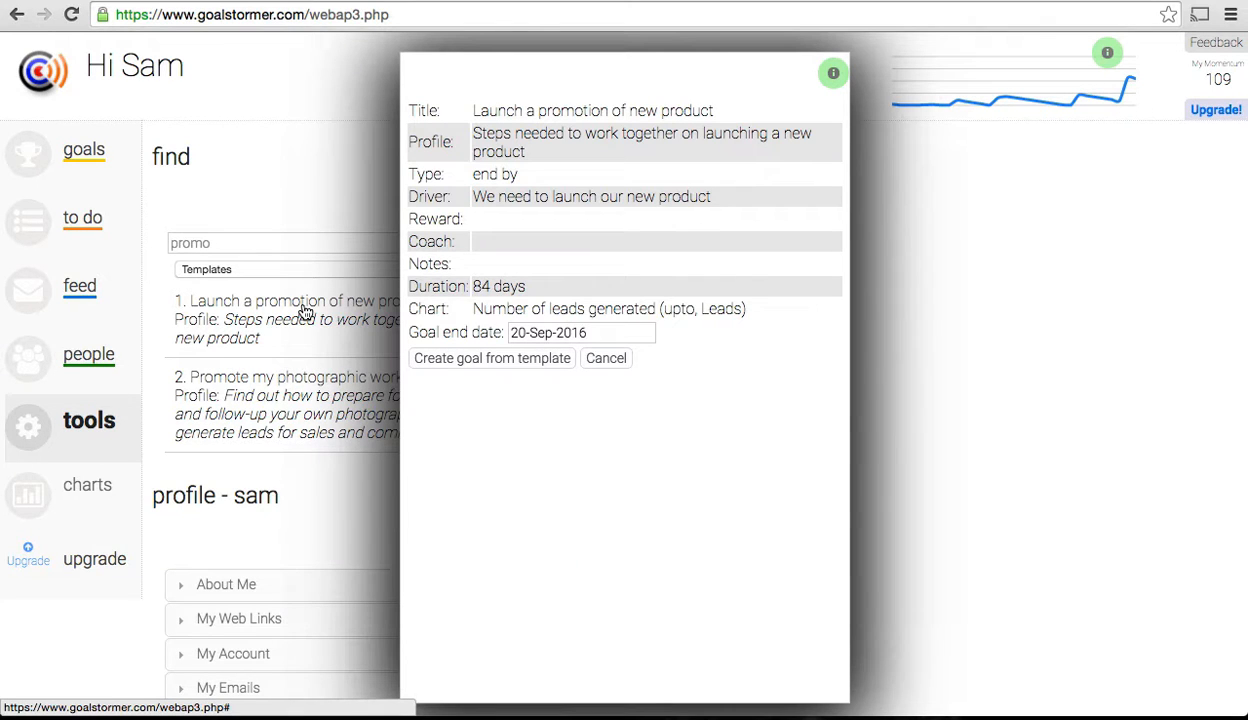
click(616, 331)
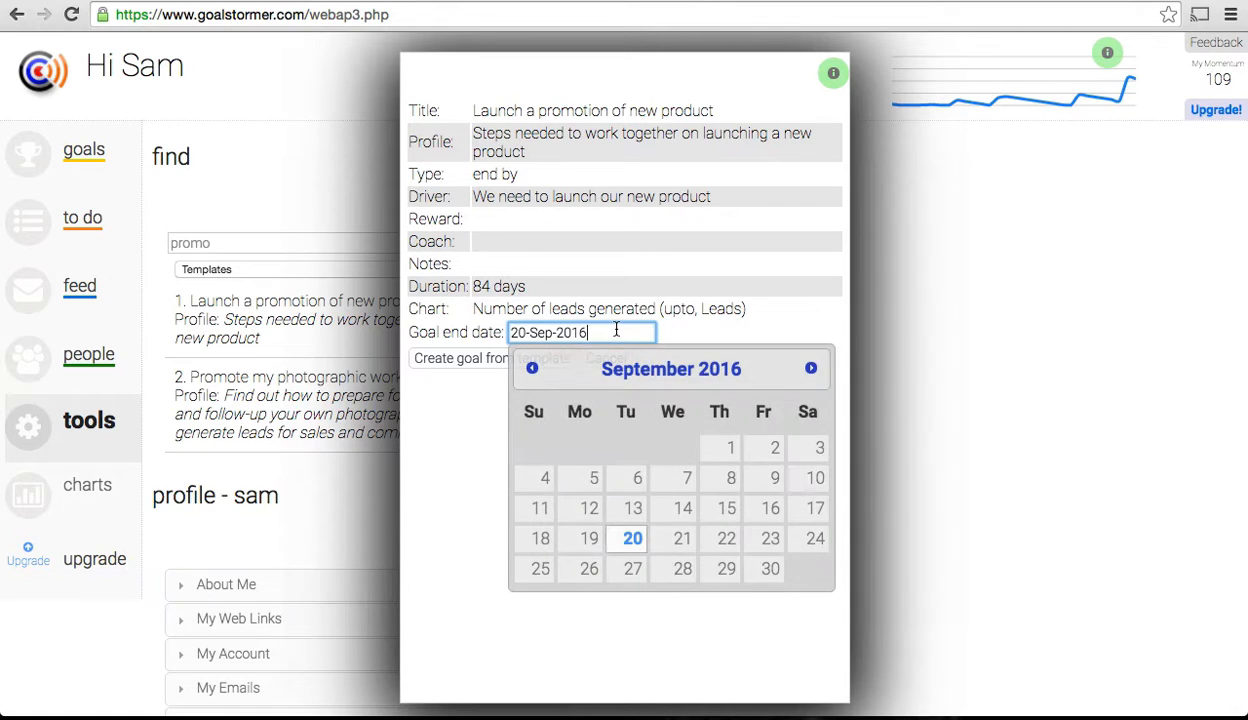
click(765, 569)
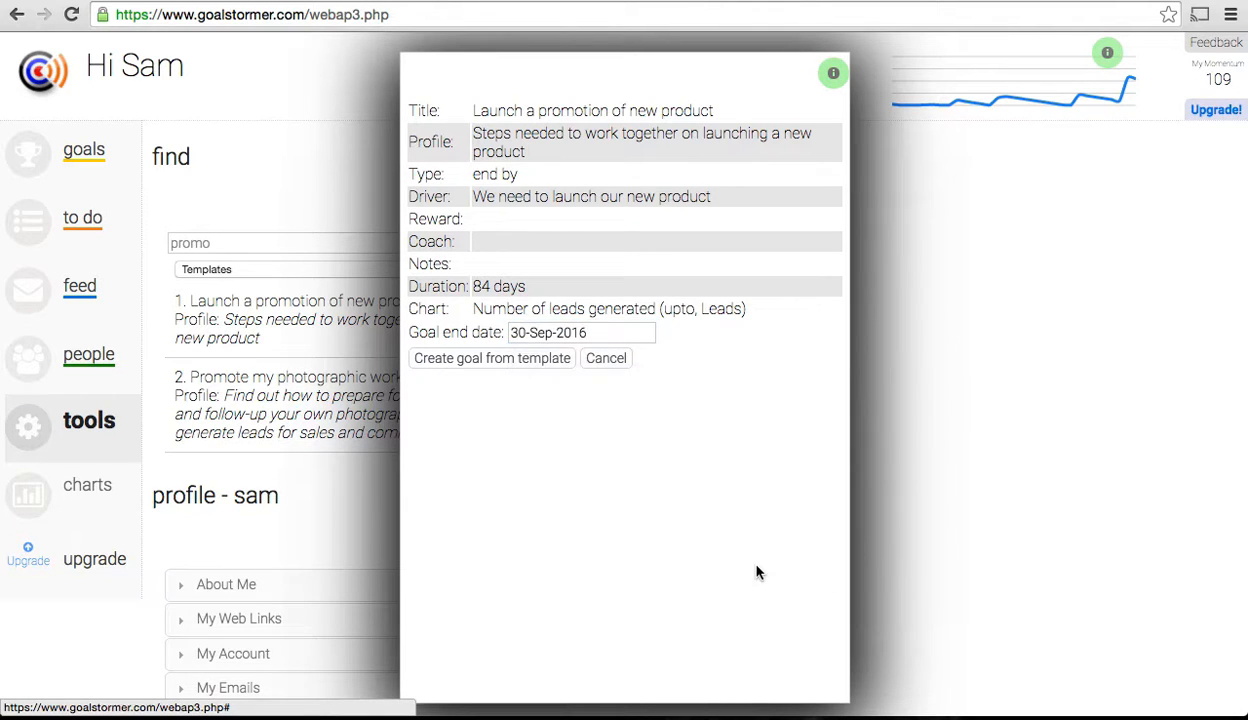
click(492, 358)
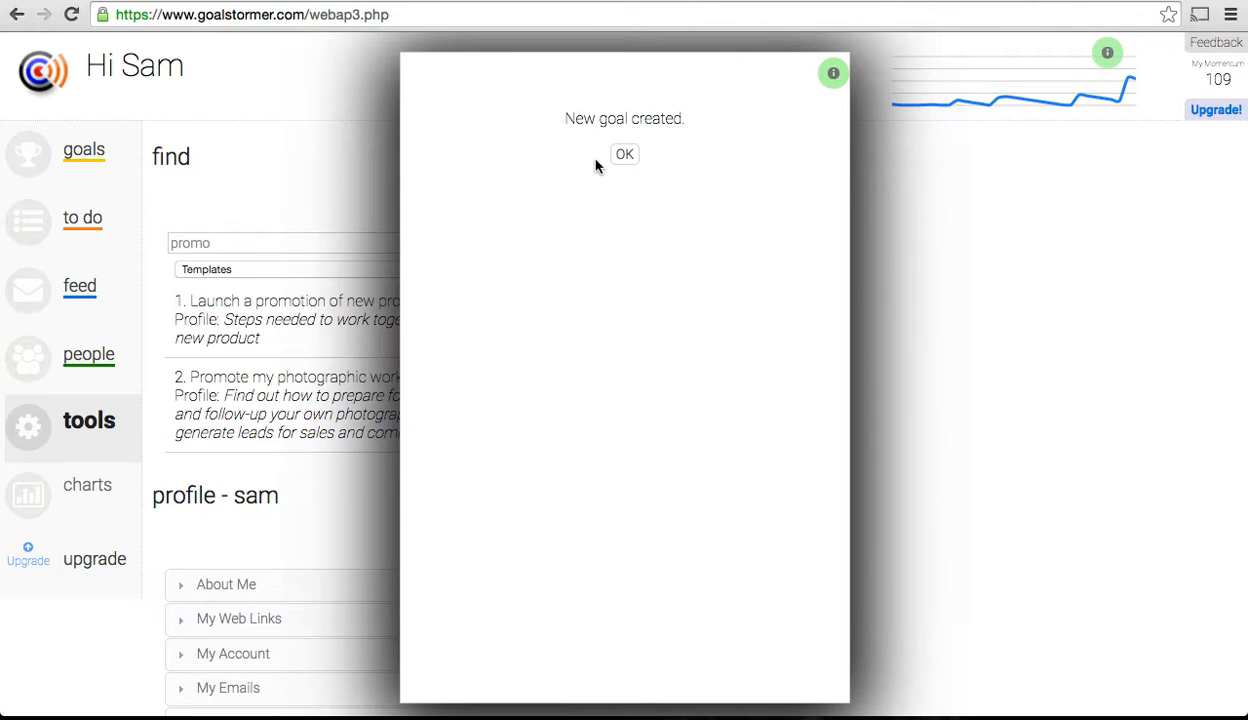
click(624, 154)
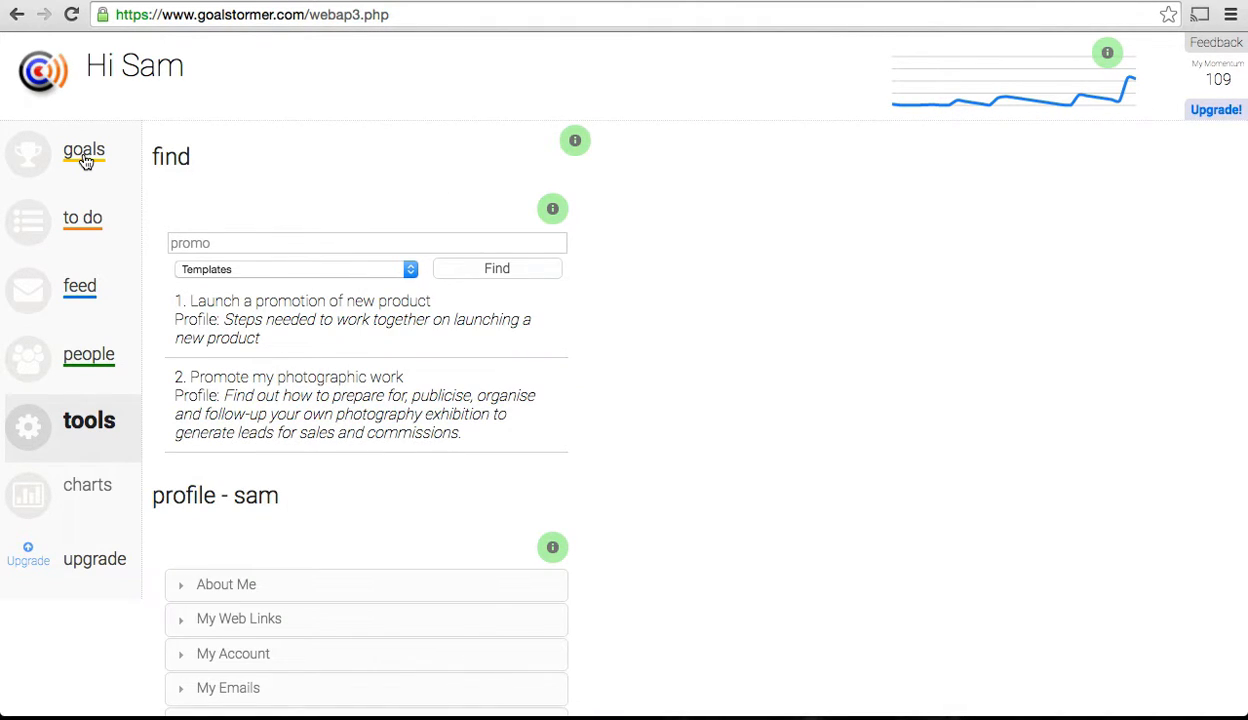
- Open the "Launch a promotion of new product" goal and examine its steps, leads chart and settings
click(86, 162)
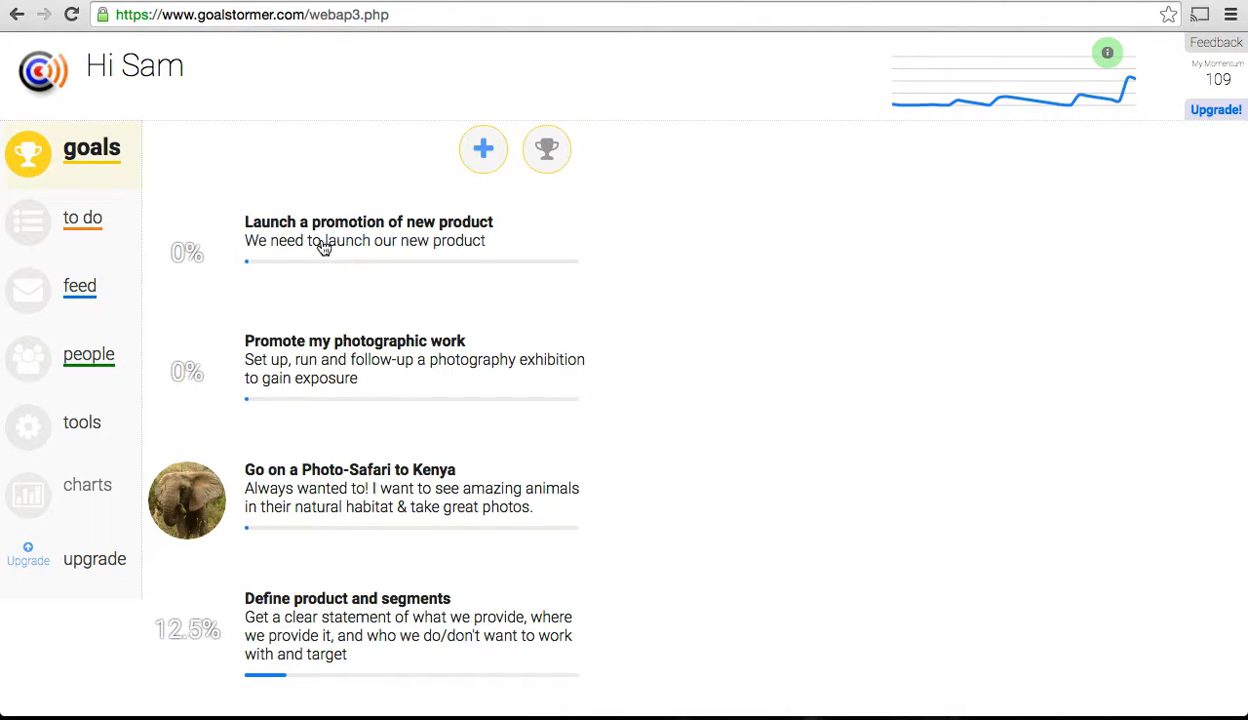
click(399, 245)
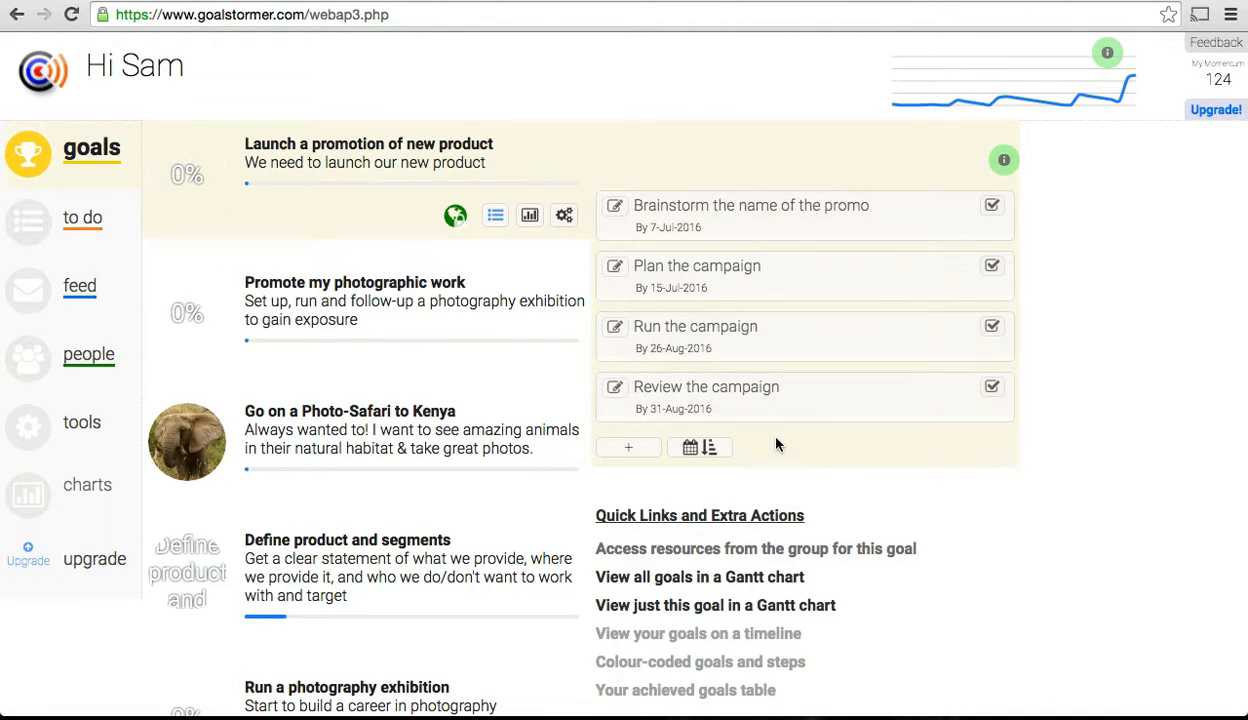
click(531, 218)
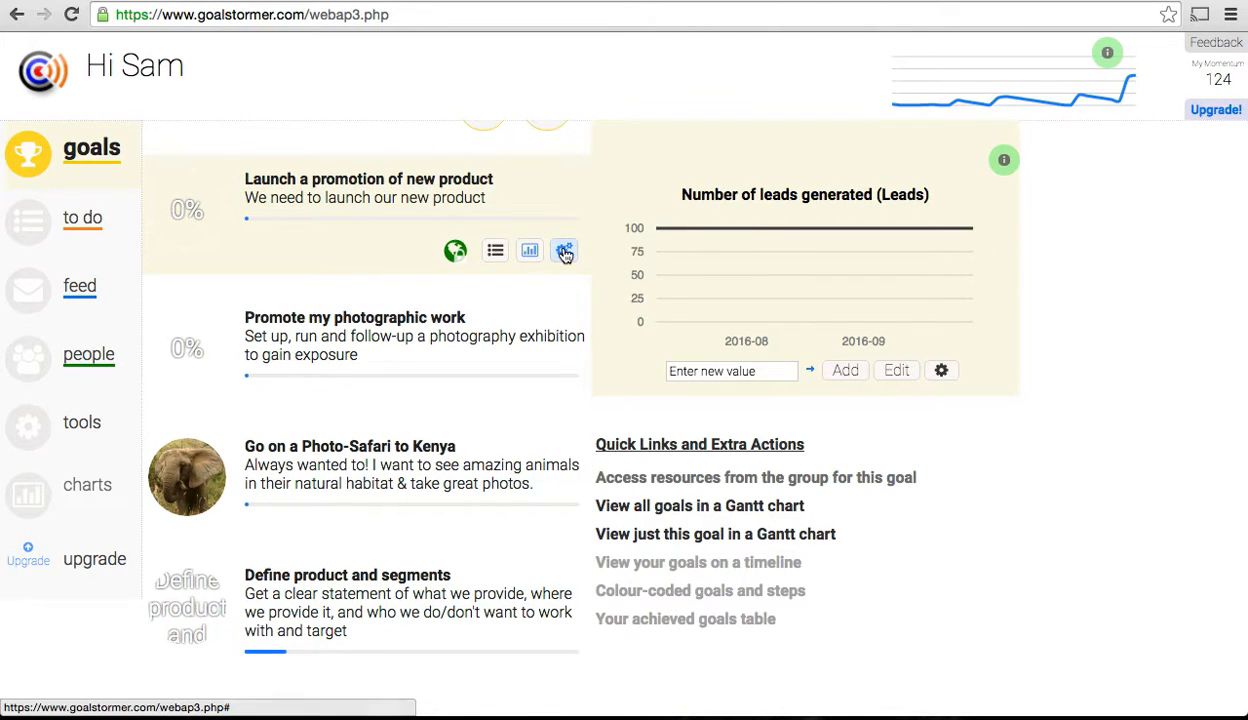
click(564, 250)
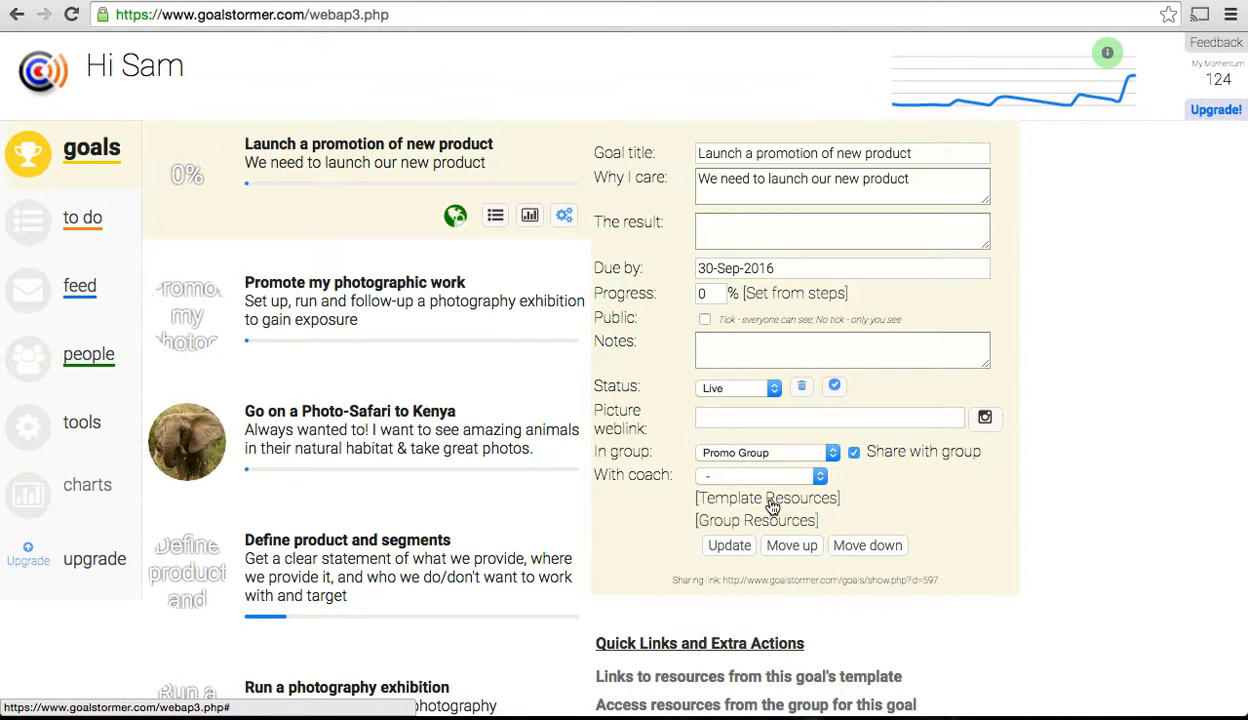
- View the goal's template resources, then return to its settings and look over the quick links
click(772, 500)
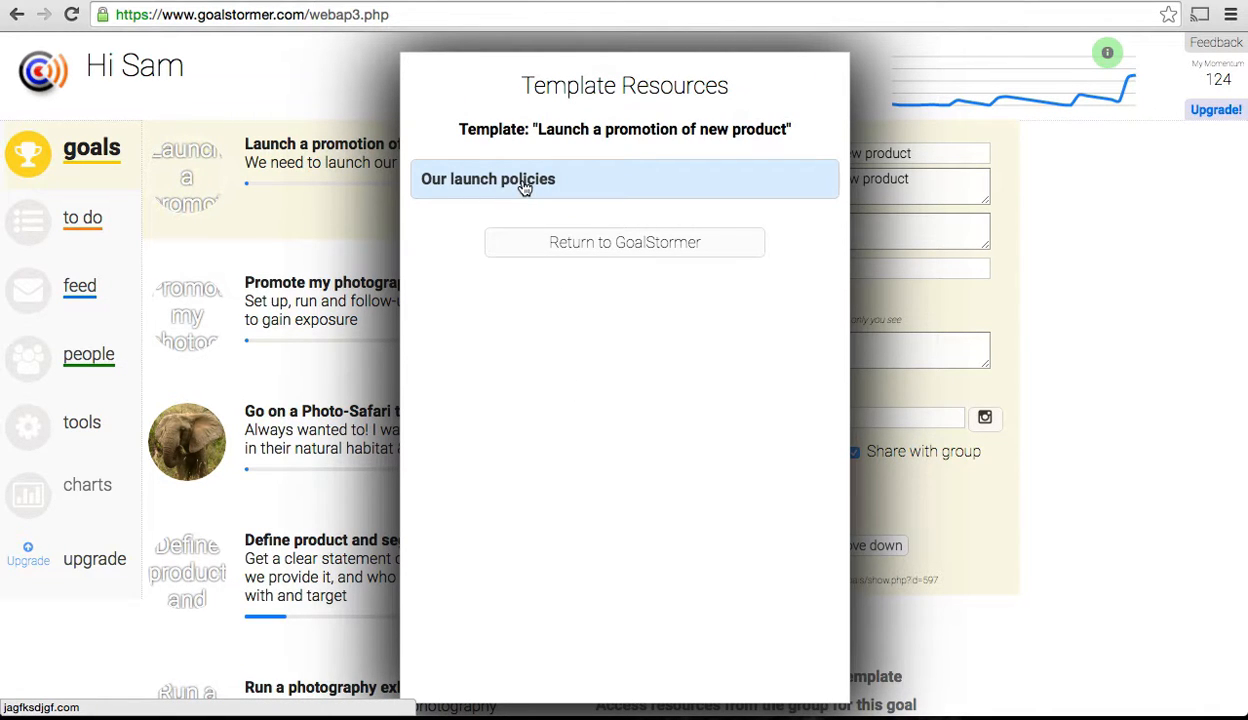
click(645, 246)
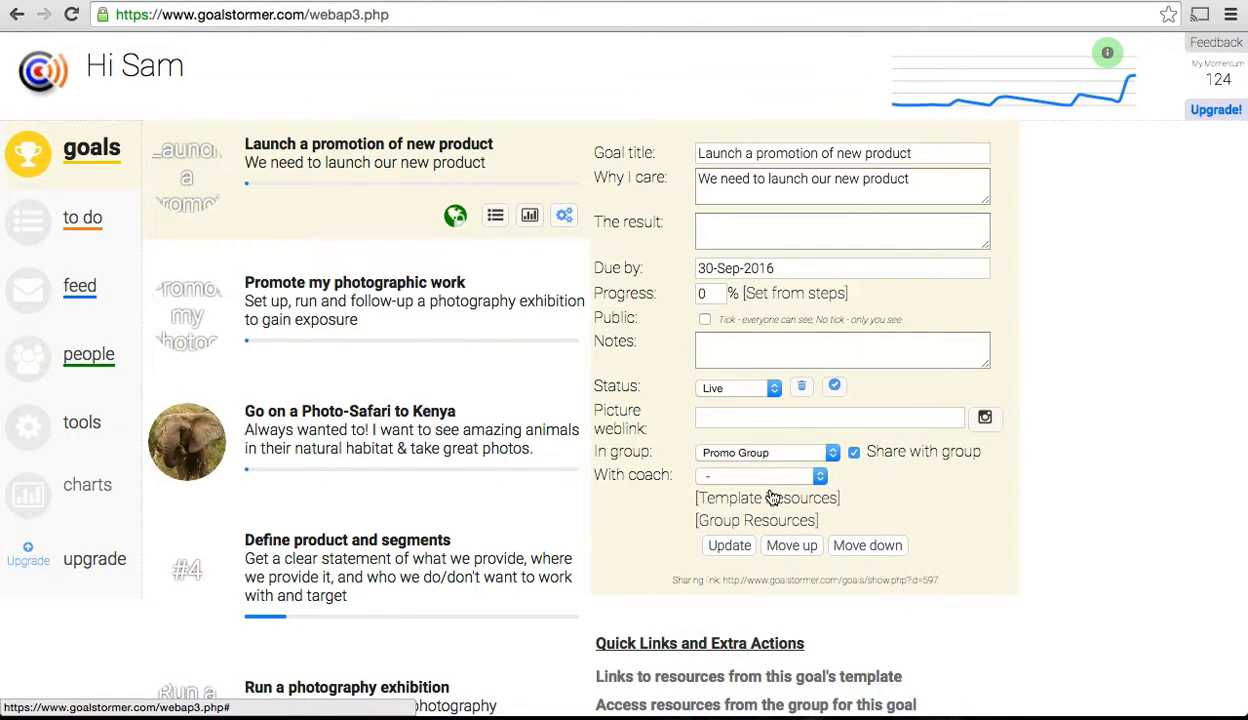
scroll(865, 605, down, 3)
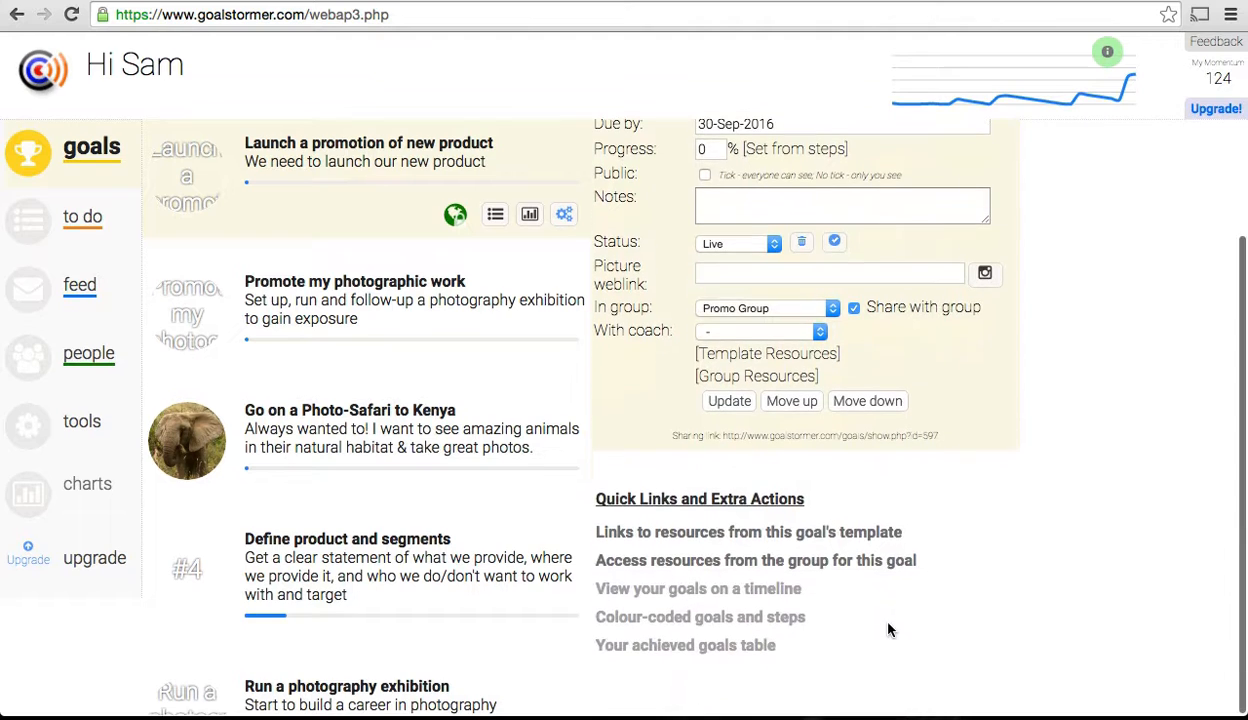